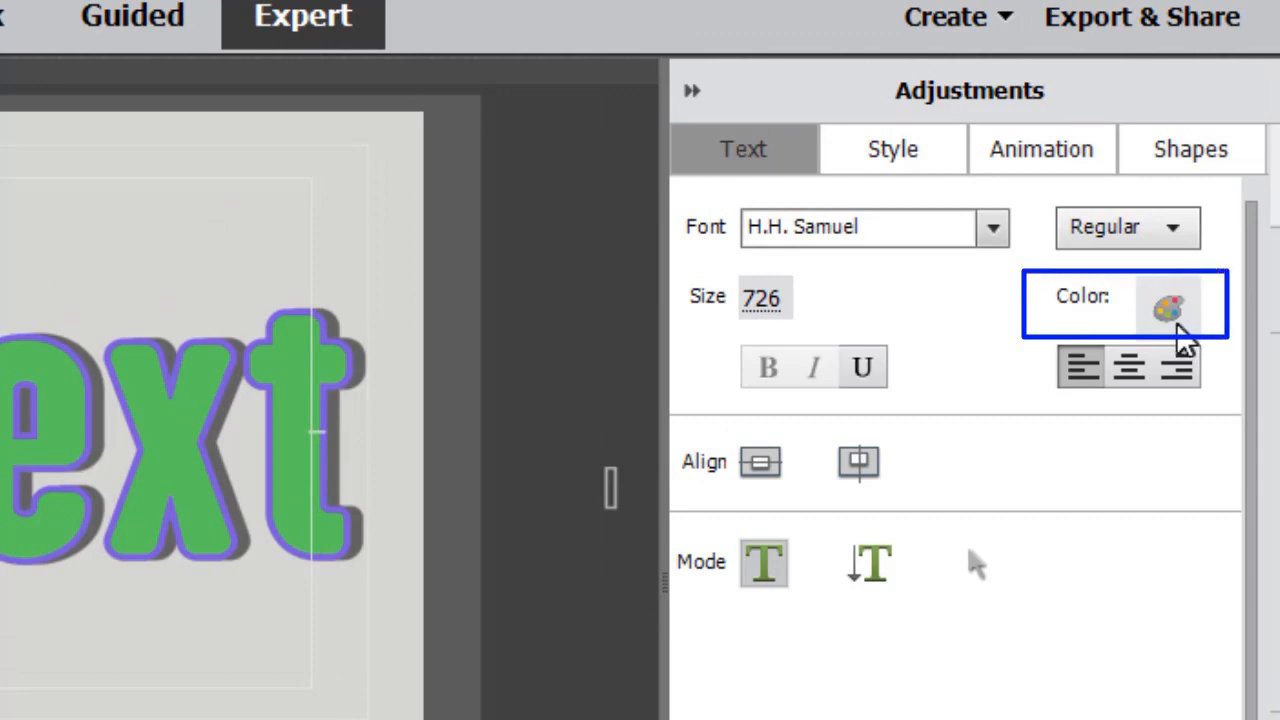
- Open the color properties of the "Add Text" title and move the dialog clear of the text preview
{"action": "left_click", "coordinate": [1170, 312]}
{"action": "left_click_drag", "start_coordinate": [200, 86], "coordinate": [300, 118]}
{"action": "left_click_drag", "start_coordinate": [432, 137], "coordinate": [964, 140]}
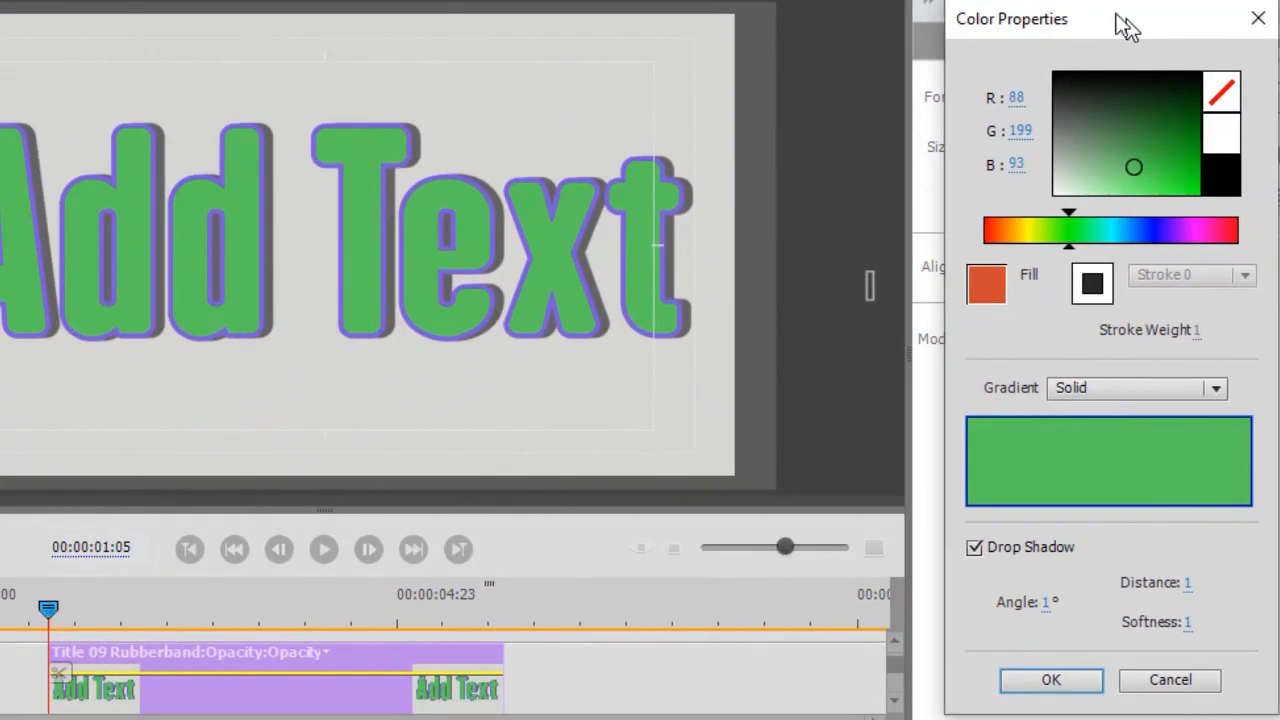
{"action": "left_click_drag", "start_coordinate": [1118, 17], "coordinate": [1078, 2]}
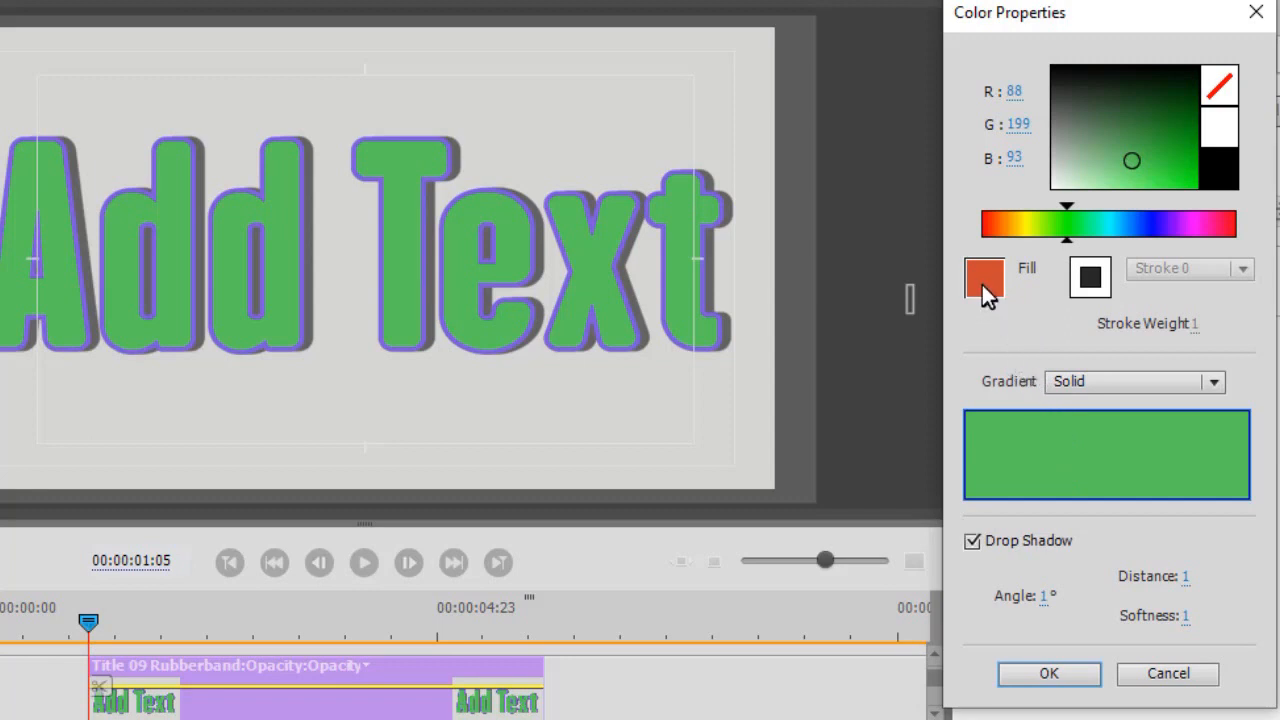
- Turn off the text's drop shadow and make its Stroke 0 outline solid black
{"action": "left_click", "coordinate": [1092, 285]}
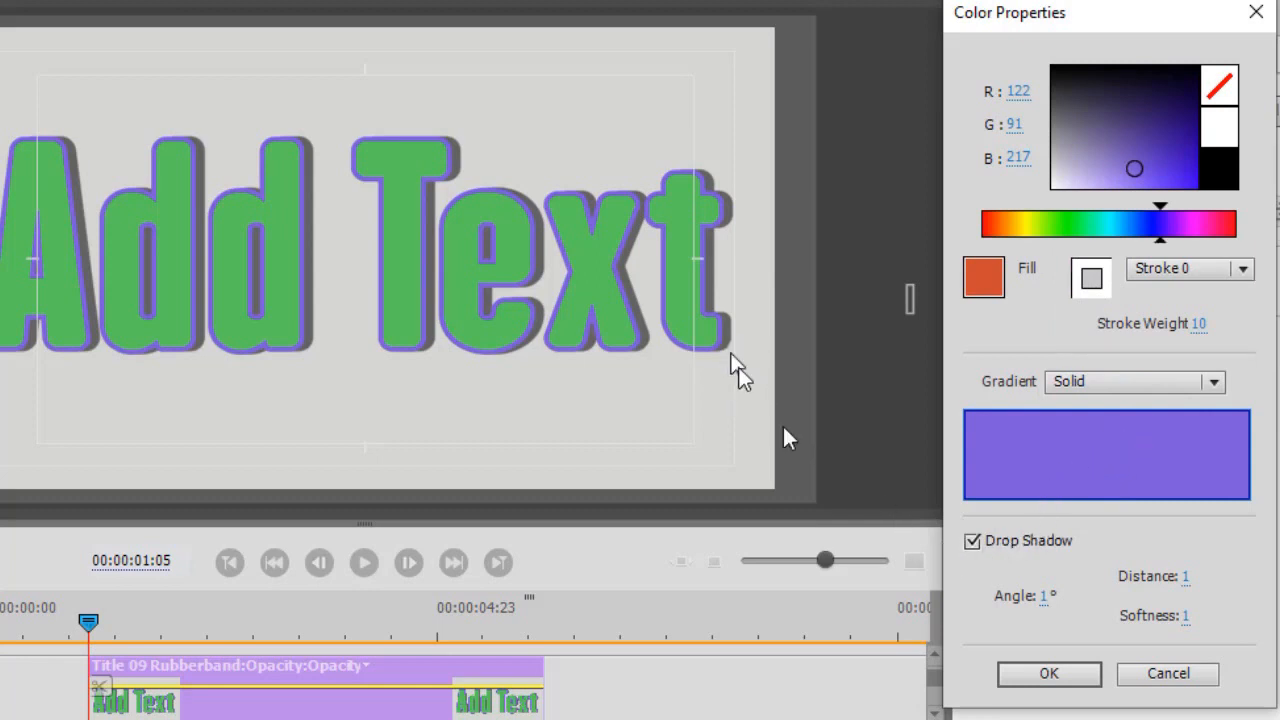
{"action": "left_click", "coordinate": [972, 542]}
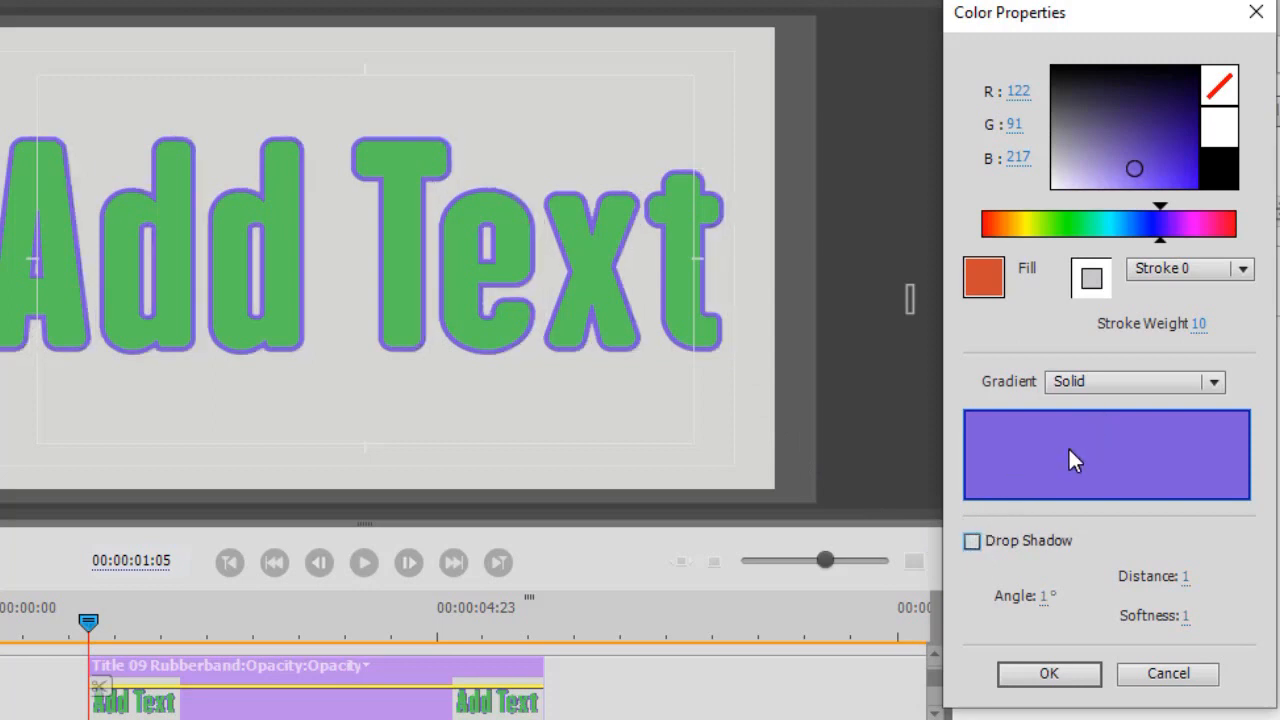
{"action": "left_click", "coordinate": [990, 232]}
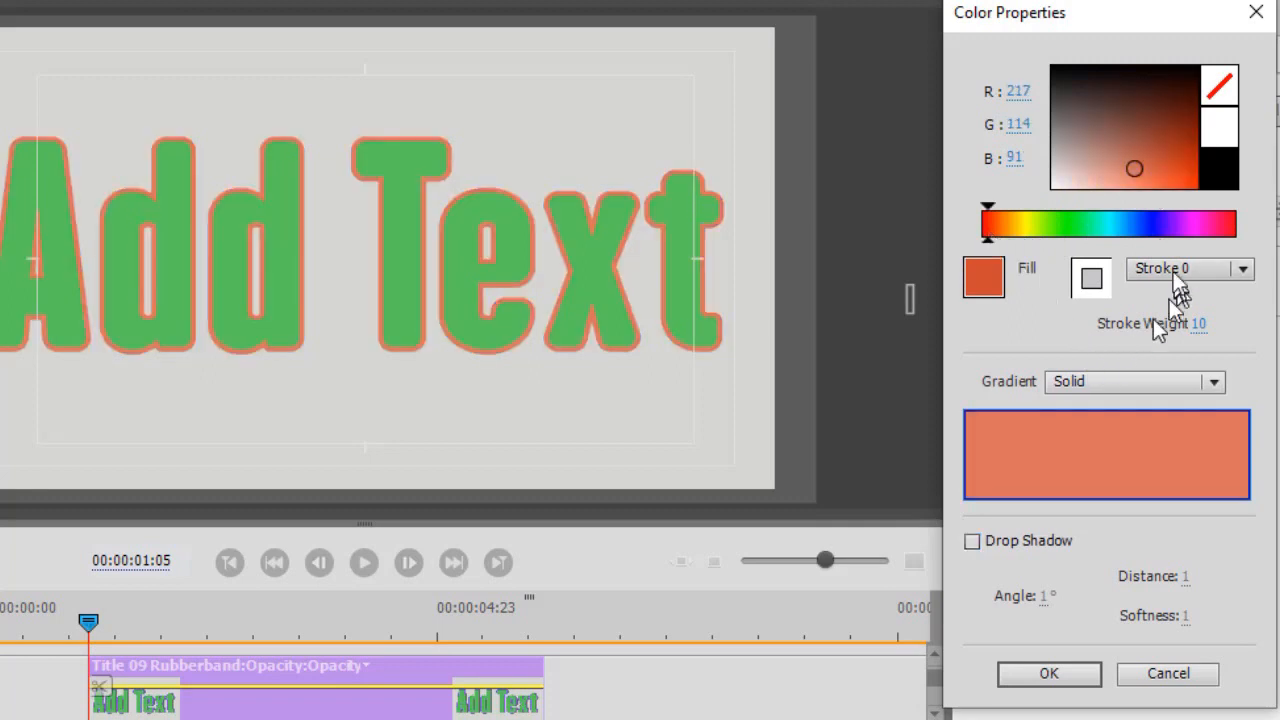
{"action": "left_click", "coordinate": [1226, 180]}
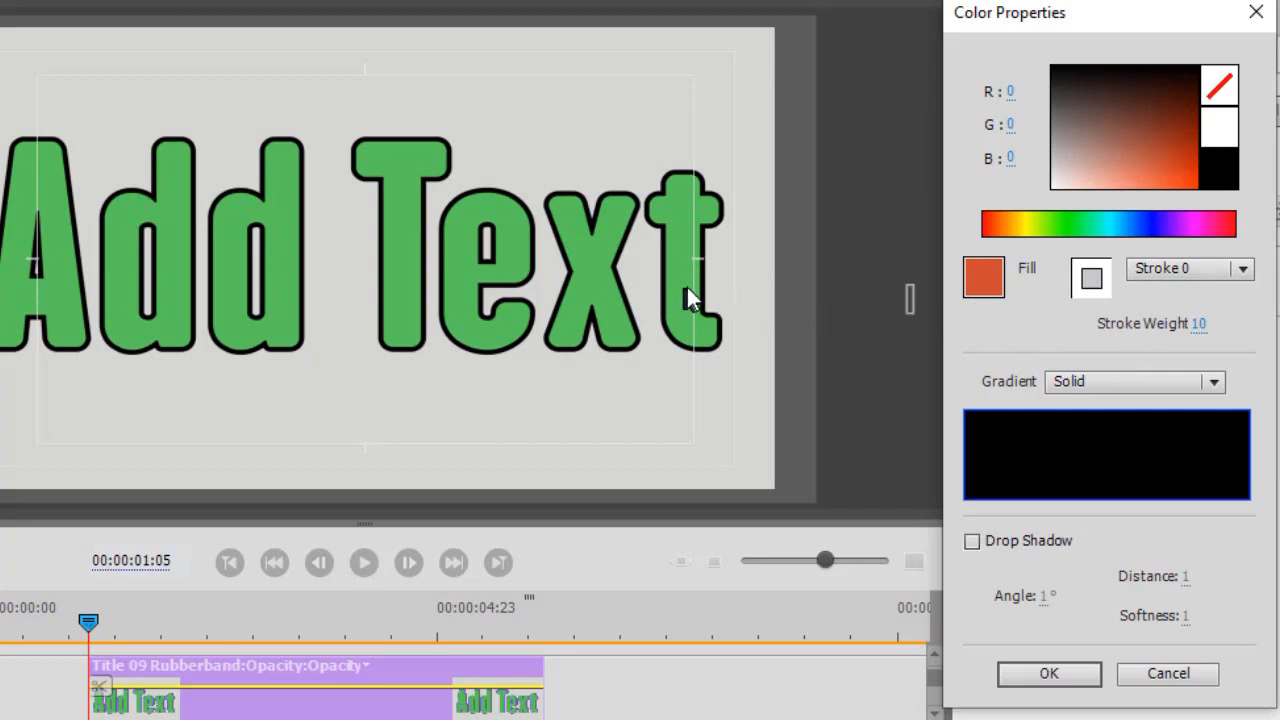
- Apply a Linear Gradient to the text fill and color its second stop pink (R 199, G 88, B 178)
{"action": "left_click", "coordinate": [987, 280]}
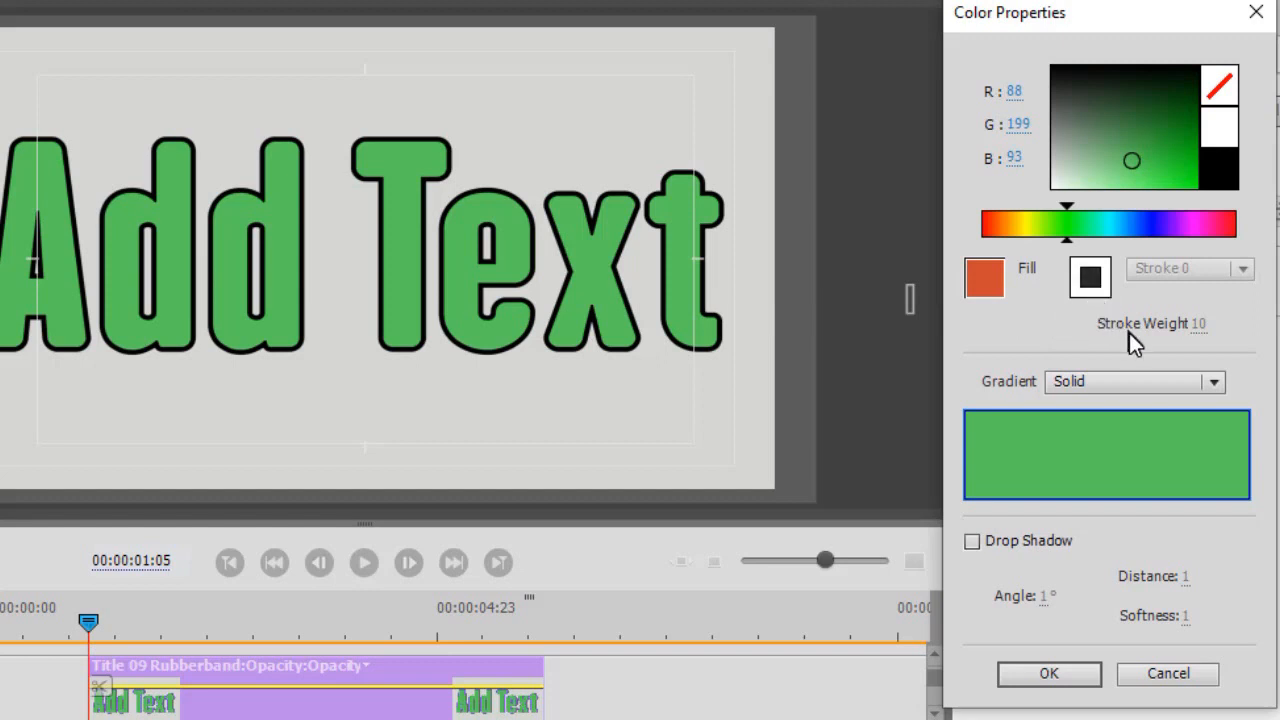
{"action": "left_click", "coordinate": [1213, 383]}
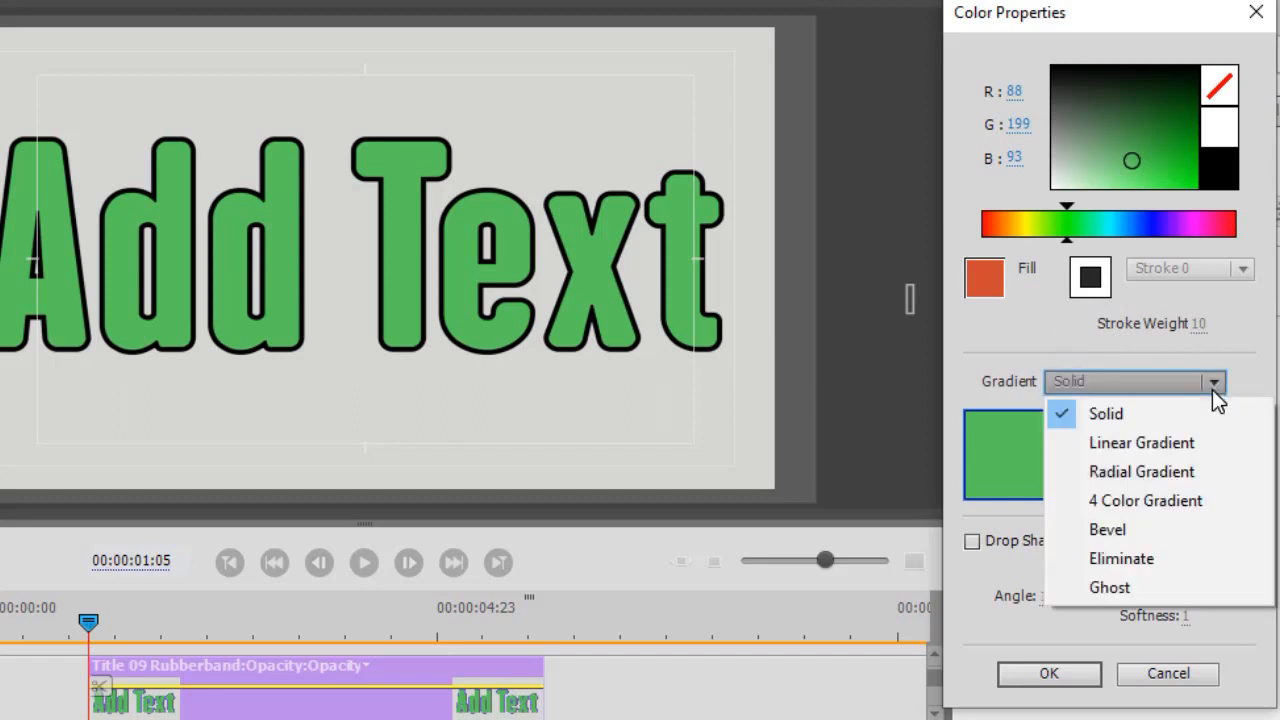
{"action": "left_click", "coordinate": [1191, 443]}
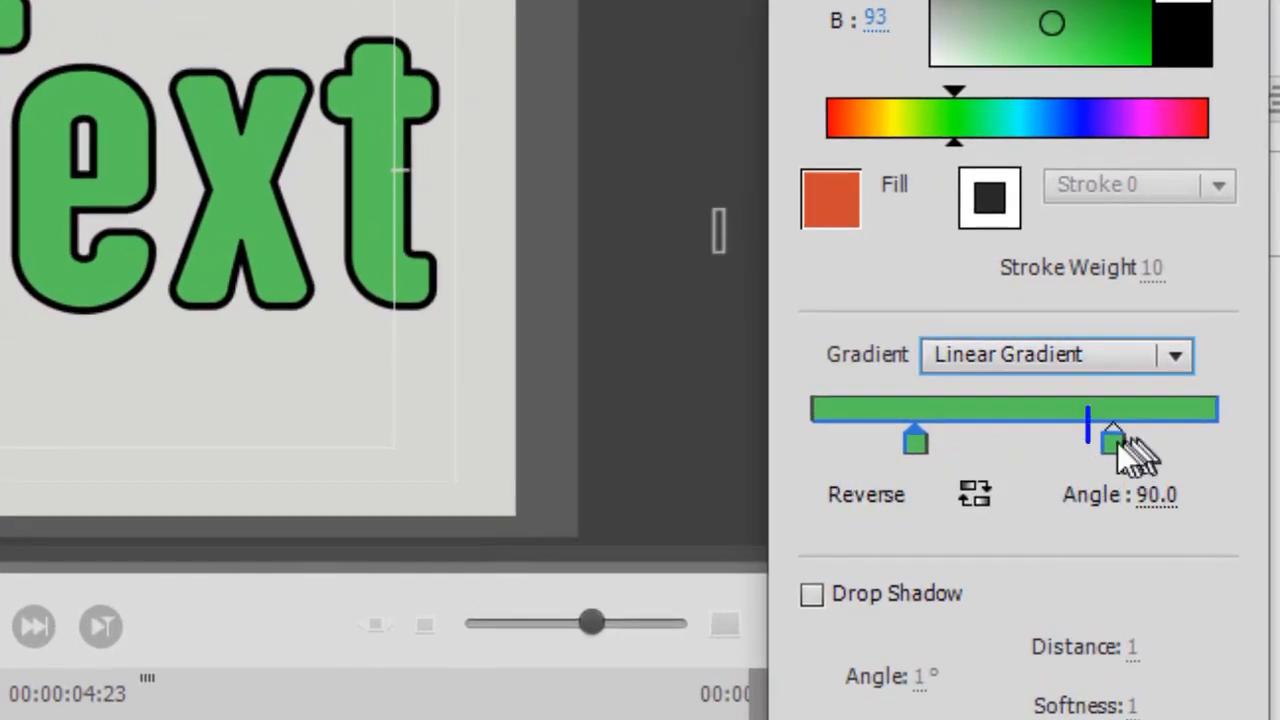
{"action": "left_click", "coordinate": [1112, 442]}
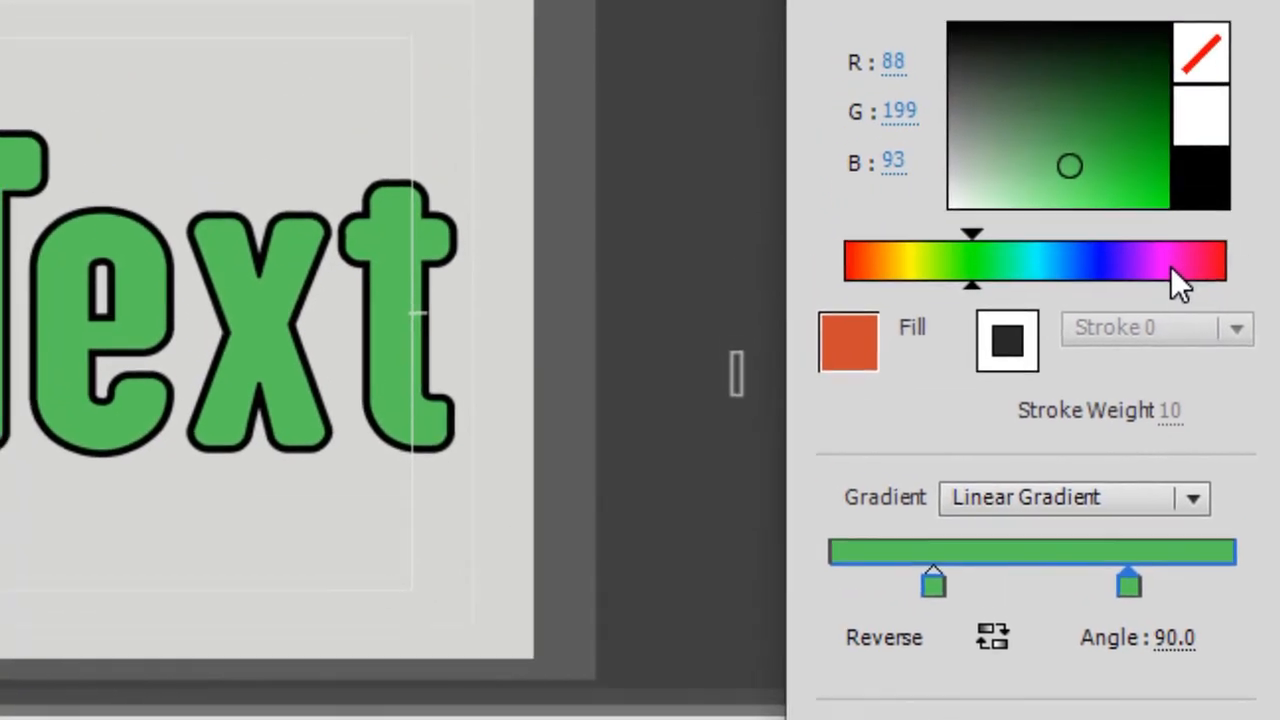
{"action": "left_click", "coordinate": [1171, 267]}
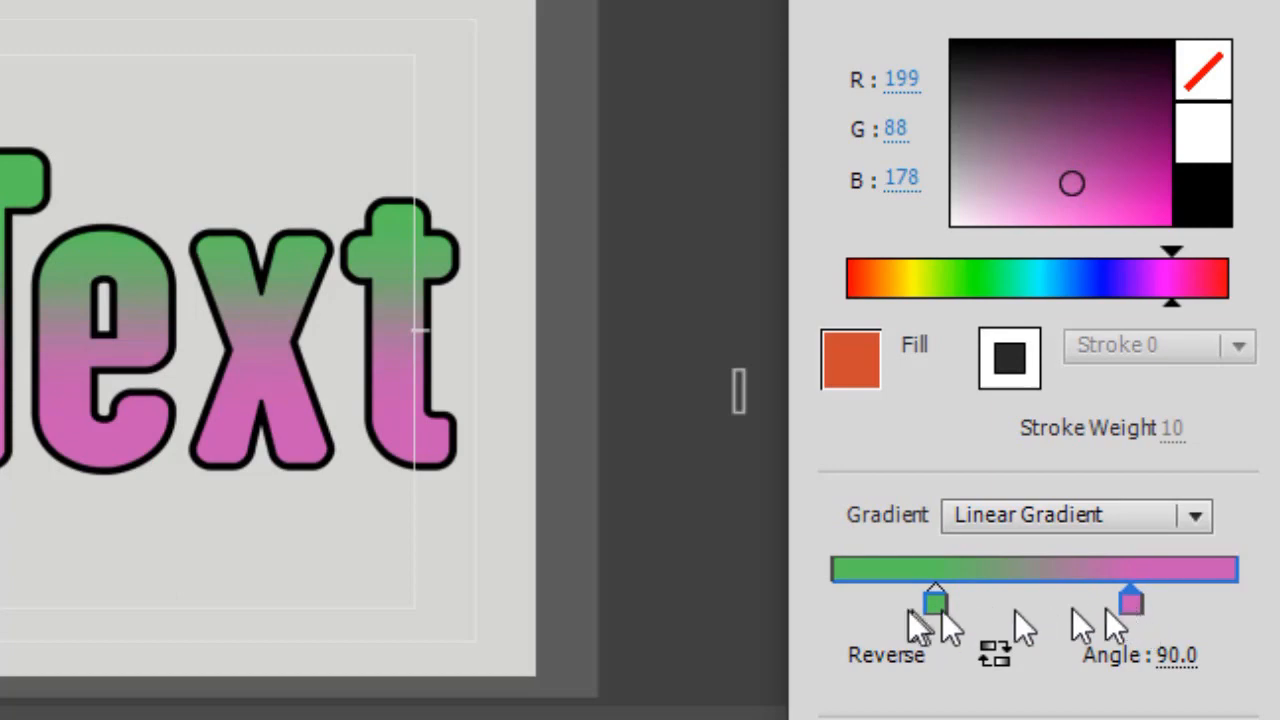
- Move the green stop to the start of the gradient bar and bring the pink stop nearer to it
{"action": "left_click_drag", "start_coordinate": [1130, 602], "coordinate": [1066, 603]}
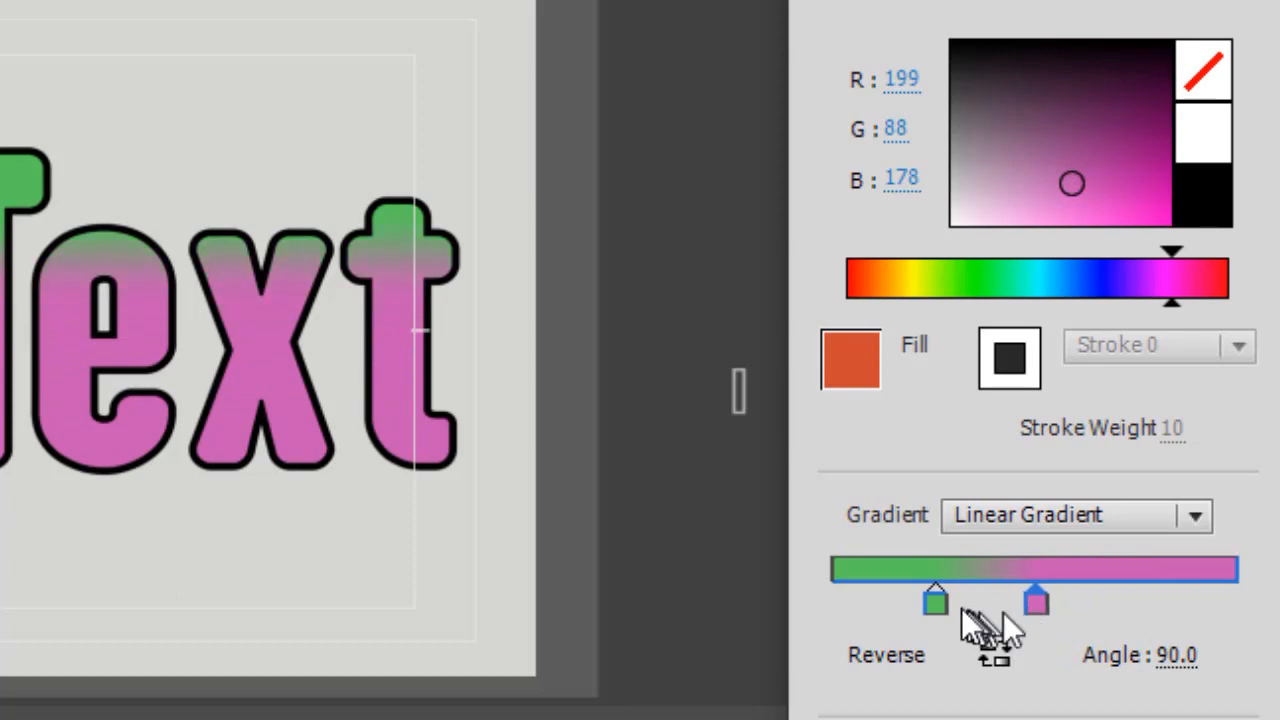
{"action": "left_click_drag", "start_coordinate": [932, 606], "coordinate": [840, 610]}
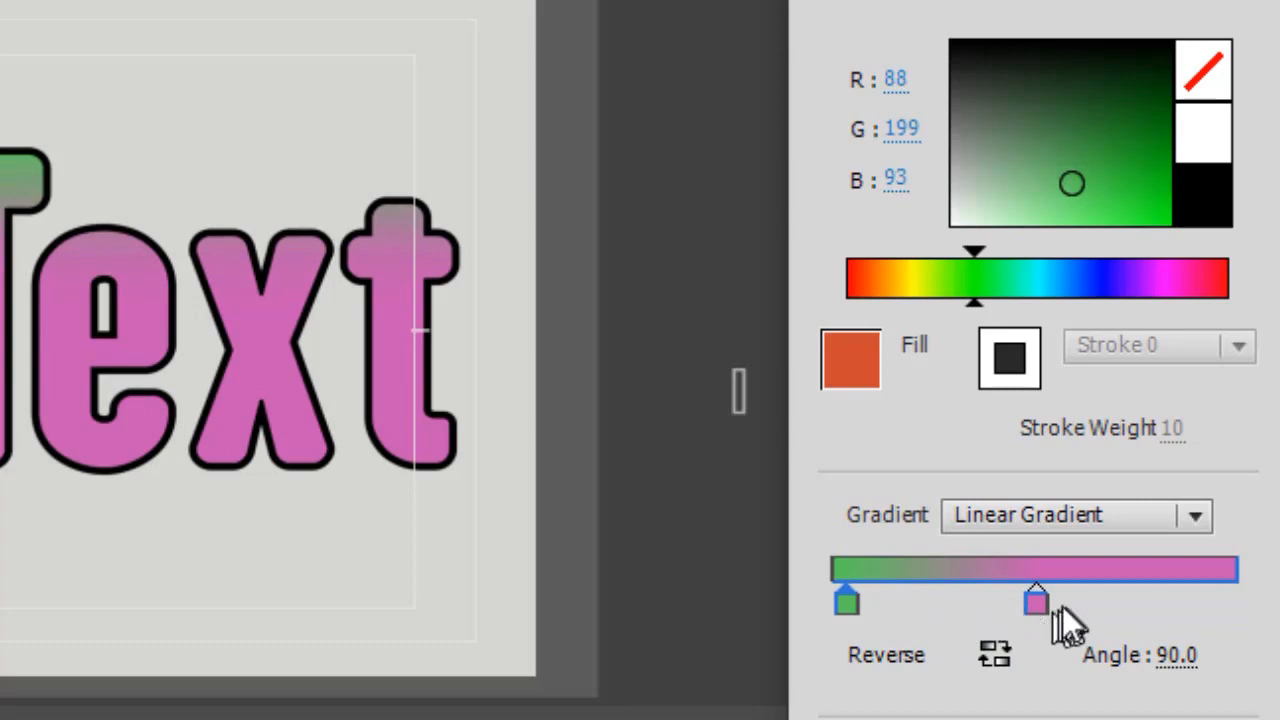
{"action": "left_click_drag", "start_coordinate": [1036, 606], "coordinate": [892, 609]}
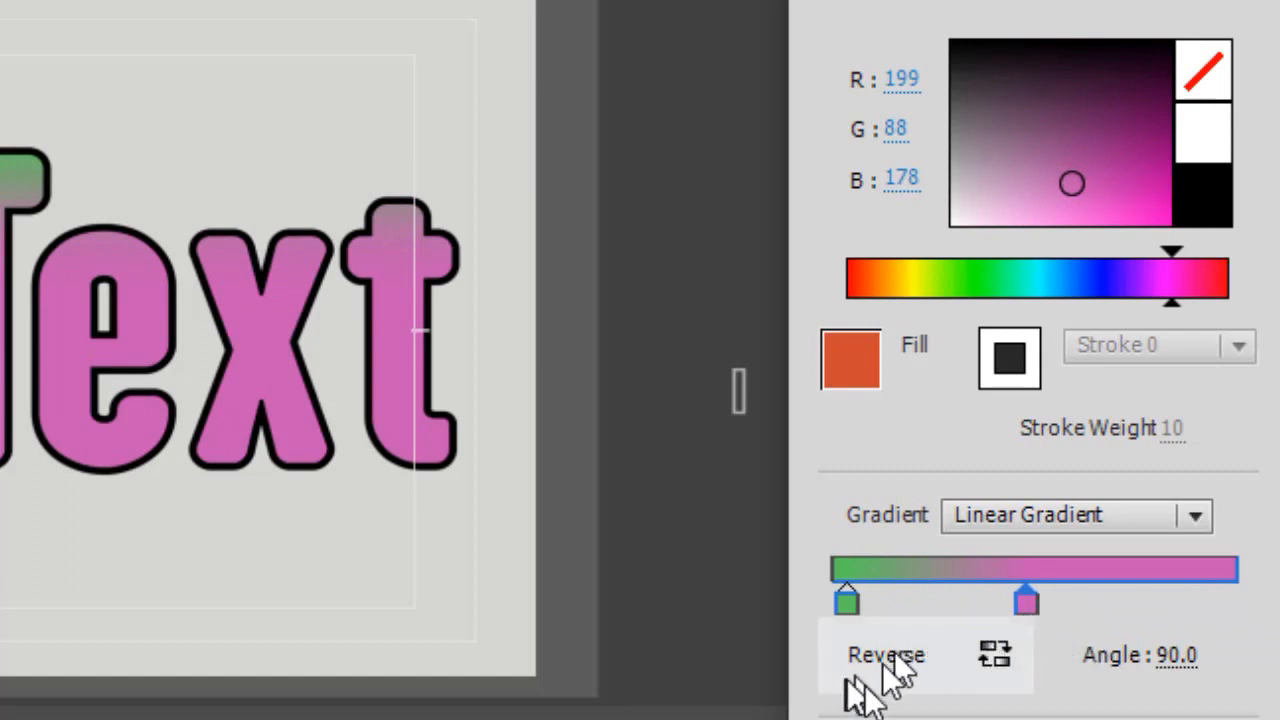
- Reverse the gradient colors and shift both stops toward the green end of the bar
{"action": "left_click", "coordinate": [959, 655]}
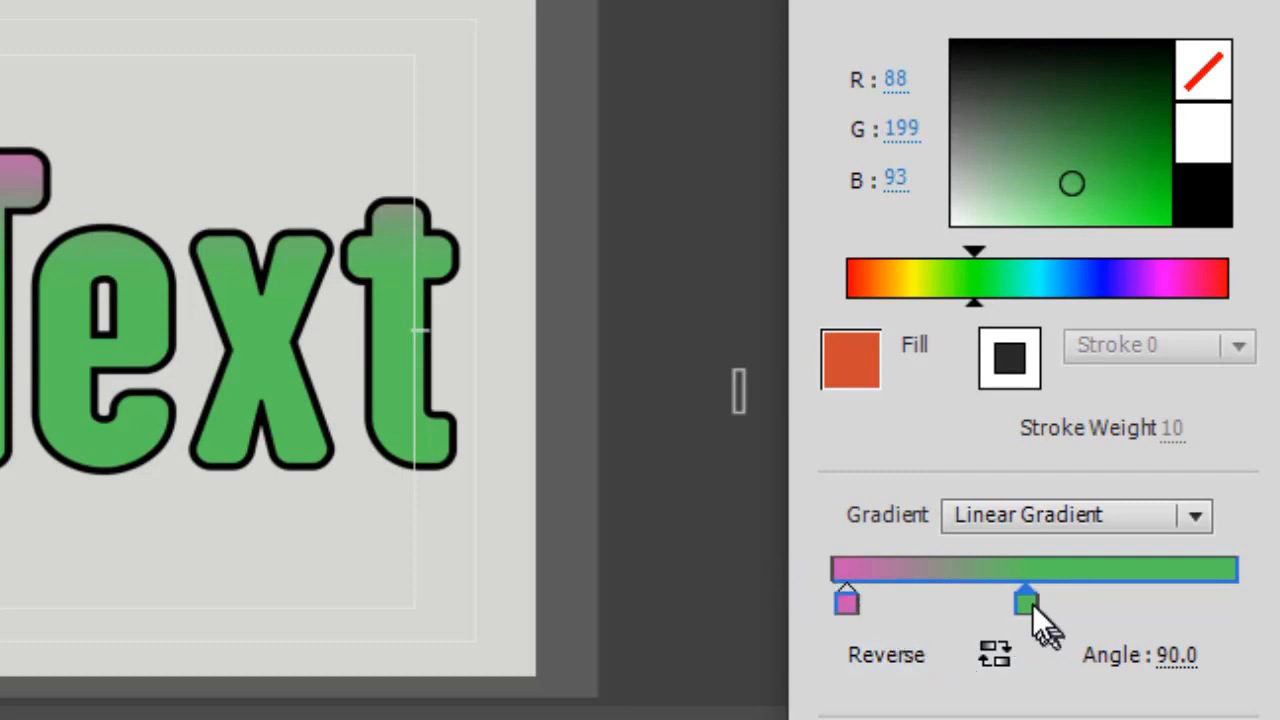
{"action": "left_click_drag", "start_coordinate": [1038, 608], "coordinate": [1161, 608]}
{"action": "left_click_drag", "start_coordinate": [851, 608], "coordinate": [991, 604]}
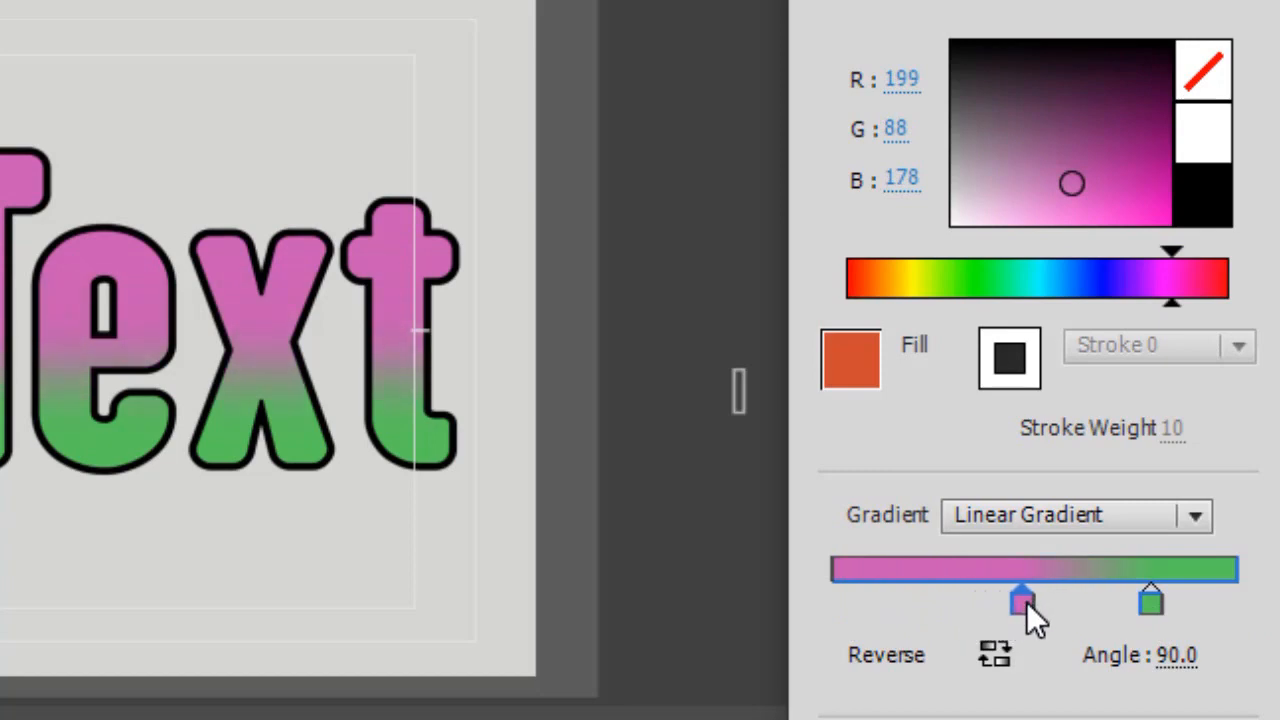
- Set the linear gradient's angle to 180 degrees and move both color stops toward the pink end
{"action": "left_click", "coordinate": [1172, 656]}
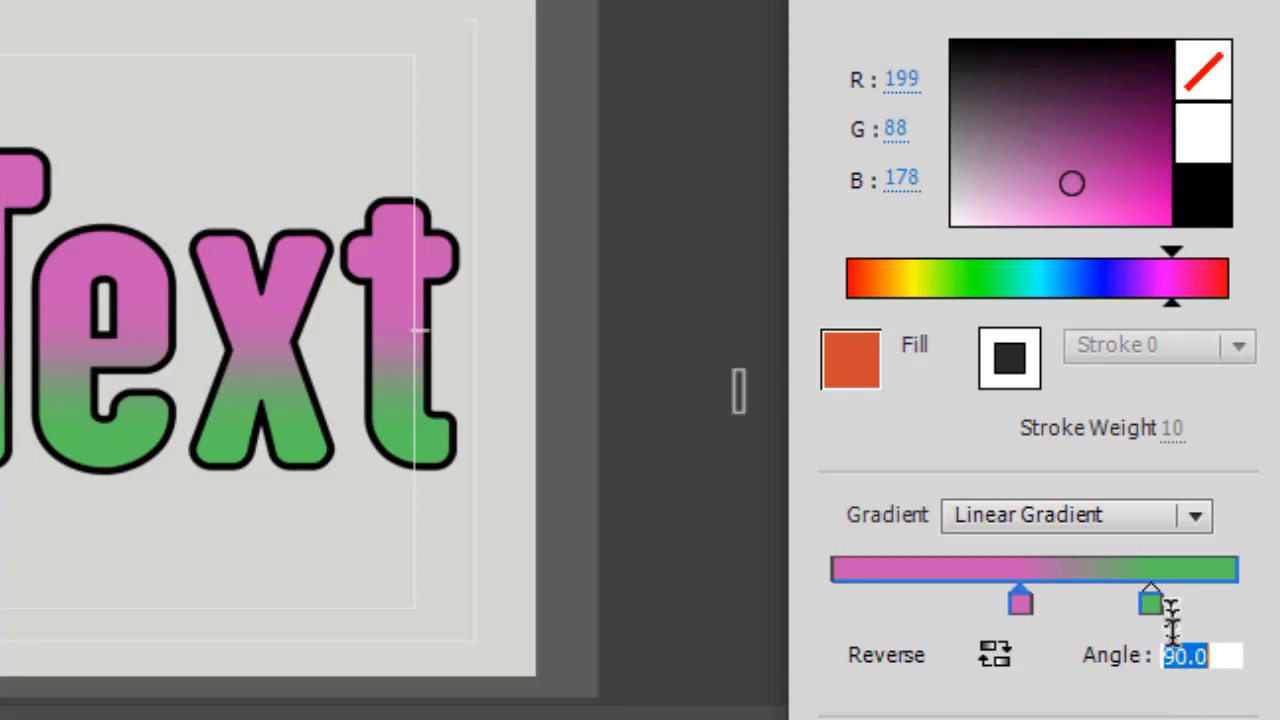
{"action": "type", "text": "180"}
{"action": "key", "text": "Return"}
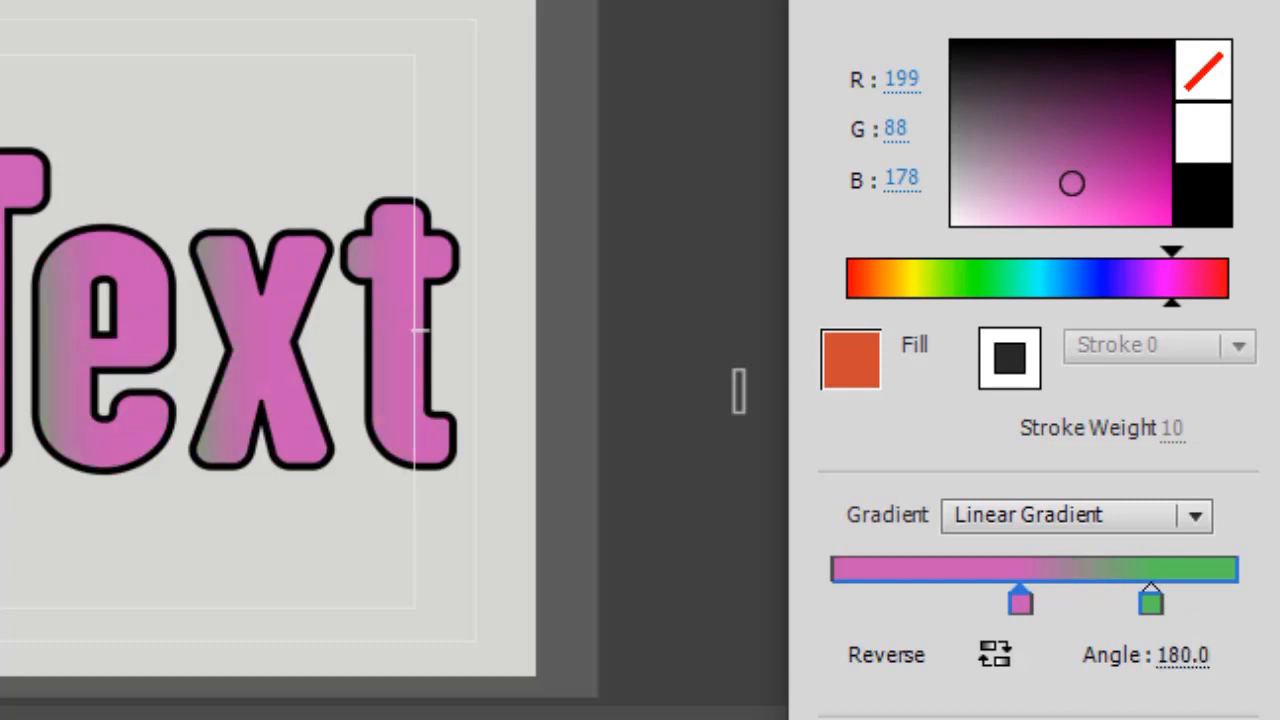
{"action": "left_click_drag", "start_coordinate": [1023, 612], "coordinate": [951, 614]}
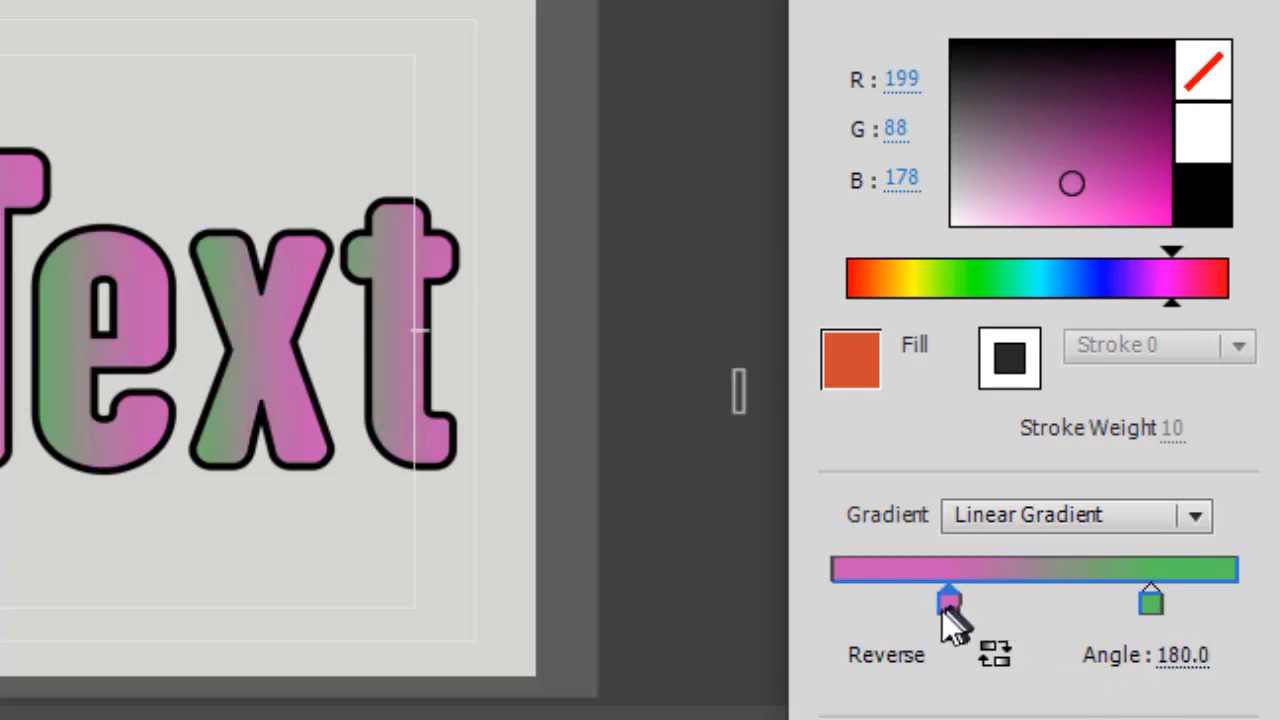
{"action": "left_click_drag", "start_coordinate": [1152, 606], "coordinate": [1139, 616]}
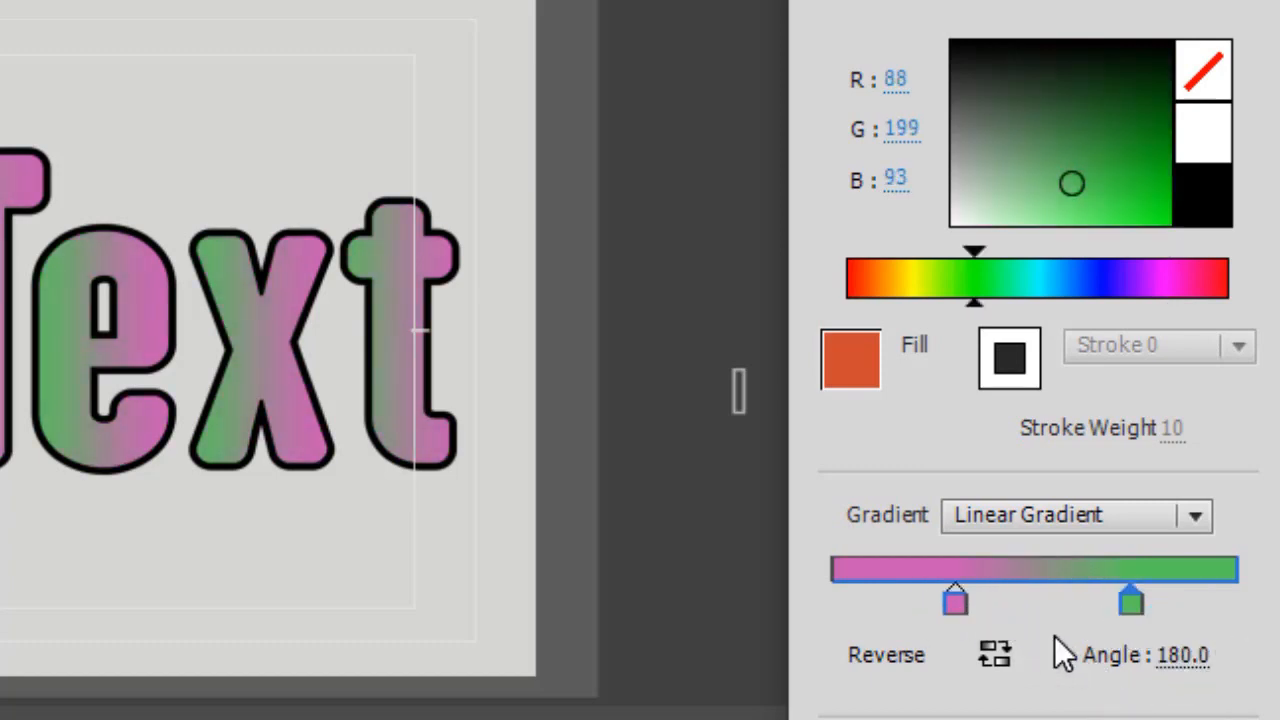
- Set the linear gradient's angle to 45 degrees
{"action": "left_click_drag", "start_coordinate": [1180, 677], "coordinate": [1197, 634]}
{"action": "left_click", "coordinate": [1185, 657]}
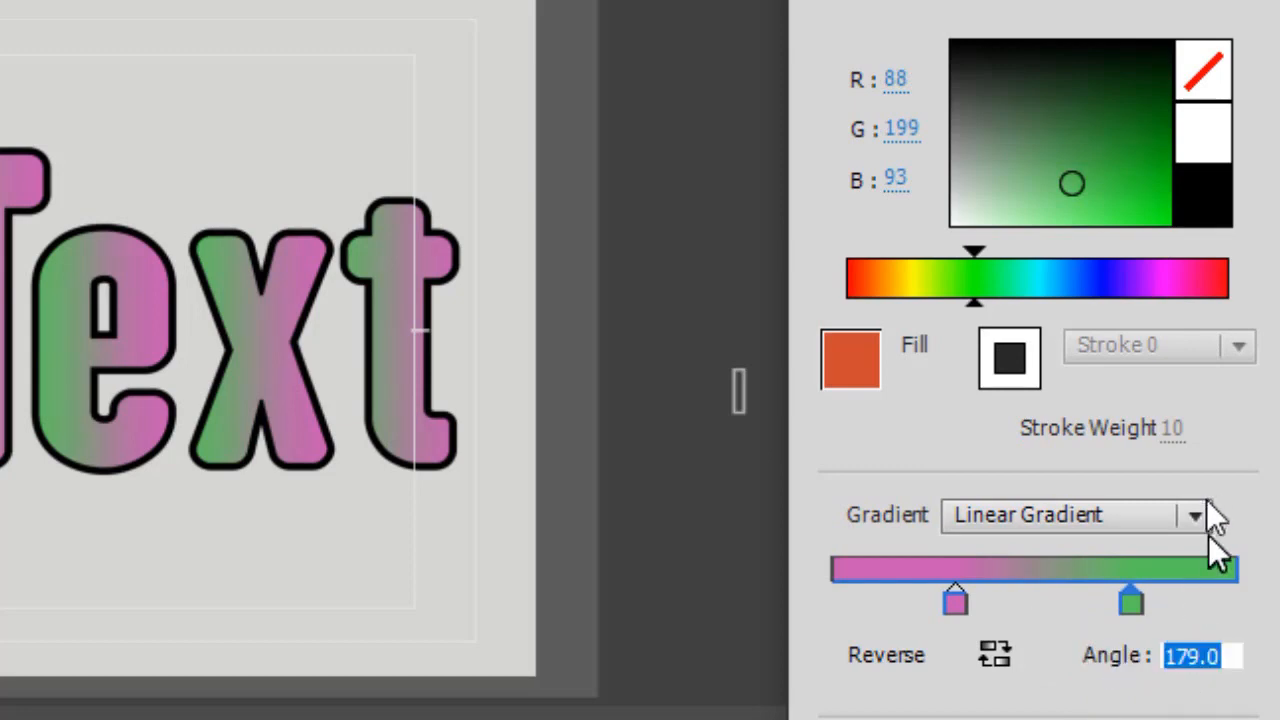
{"action": "type", "text": "45"}
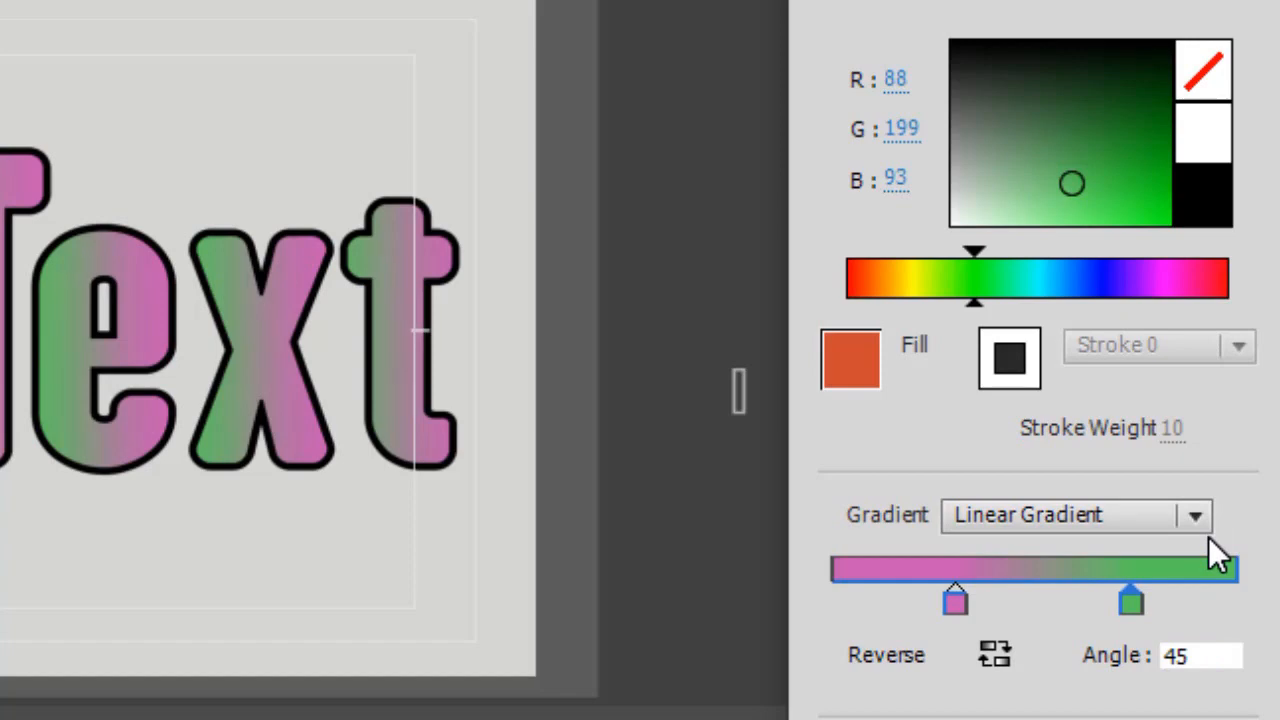
{"action": "key", "text": "Return"}
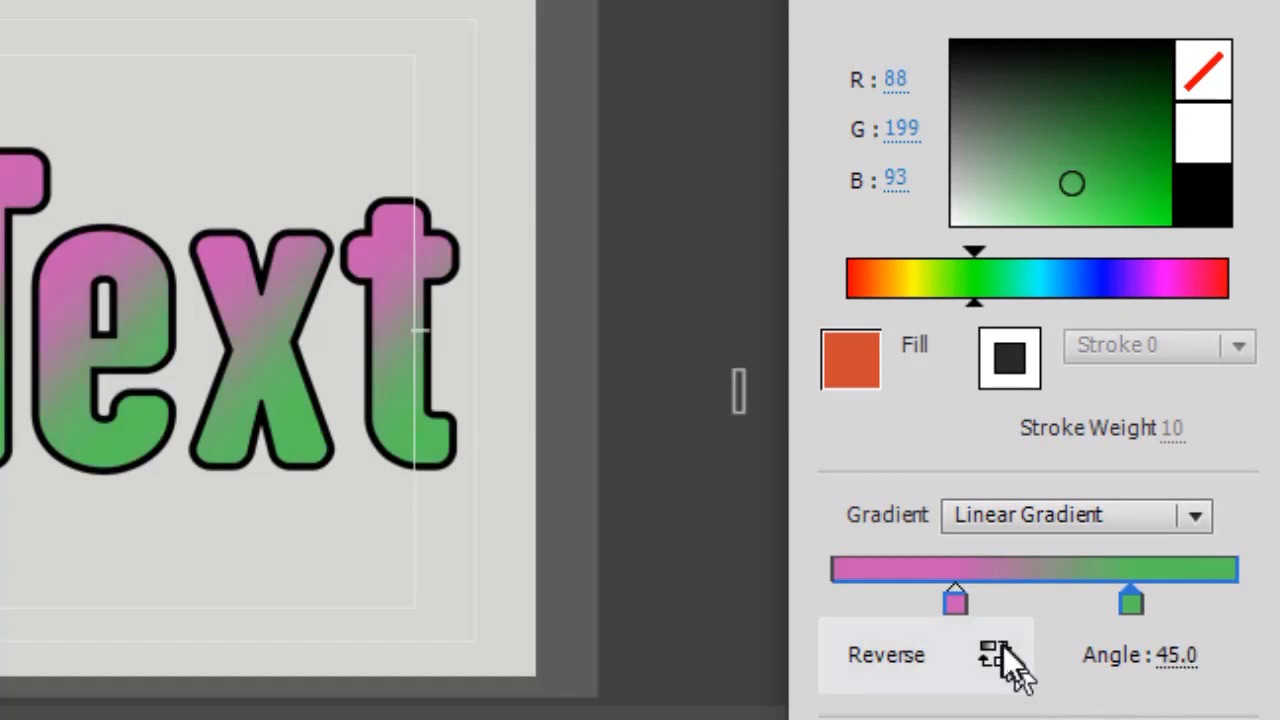
- Reverse the gradient colors again and move both stops slightly toward the green end of the bar
{"action": "left_click", "coordinate": [912, 668]}
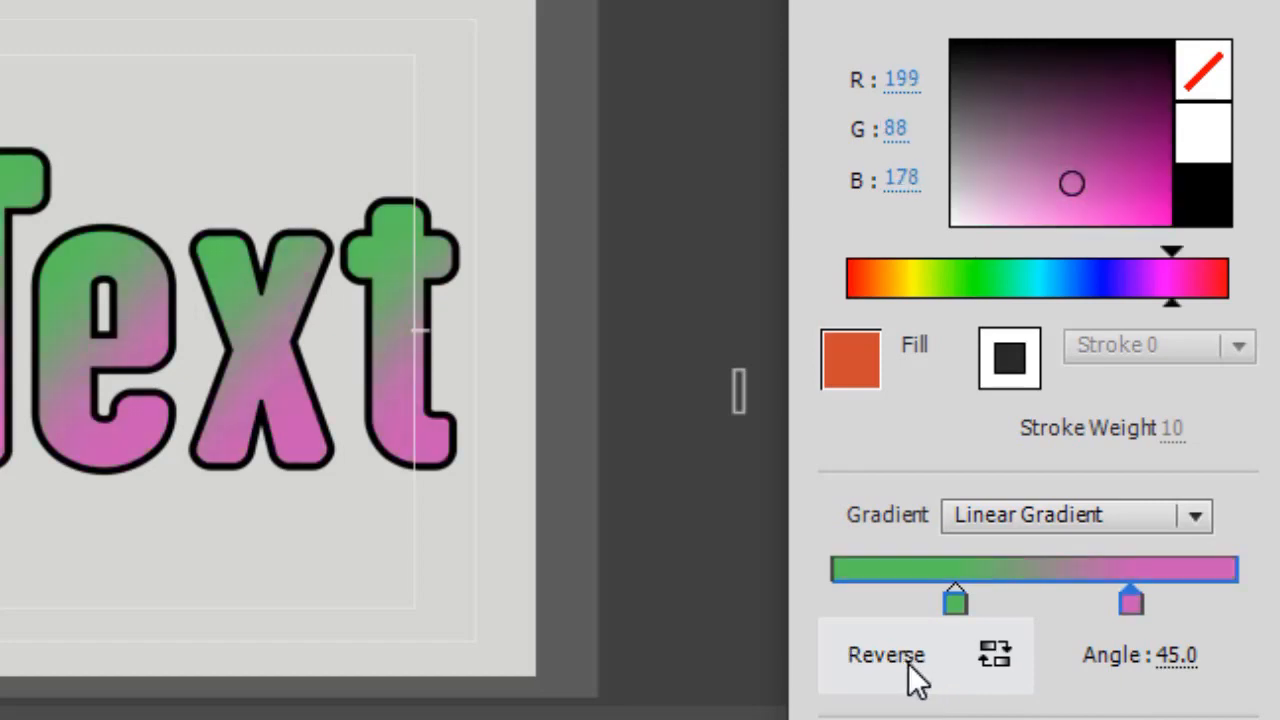
{"action": "left_click_drag", "start_coordinate": [953, 607], "coordinate": [922, 624]}
{"action": "left_click_drag", "start_coordinate": [1131, 604], "coordinate": [1105, 625]}
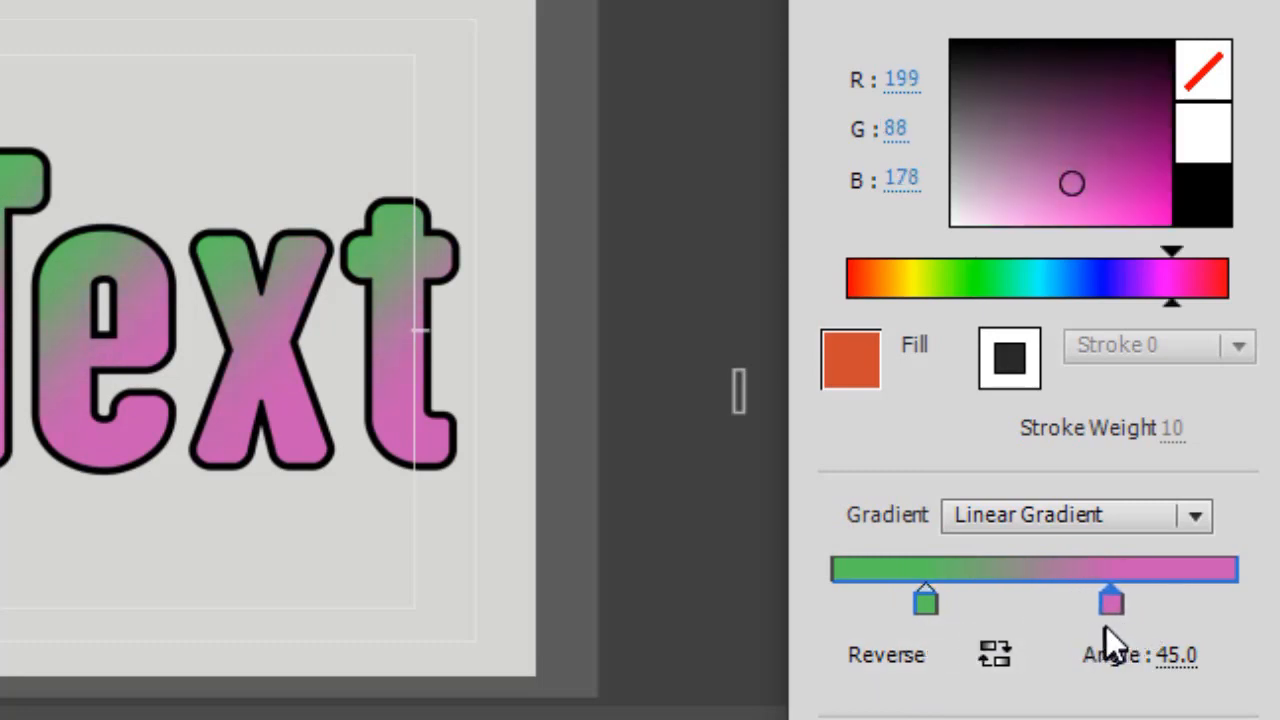
- Set the linear gradient's angle to 90 degrees
{"action": "left_click", "coordinate": [1168, 660]}
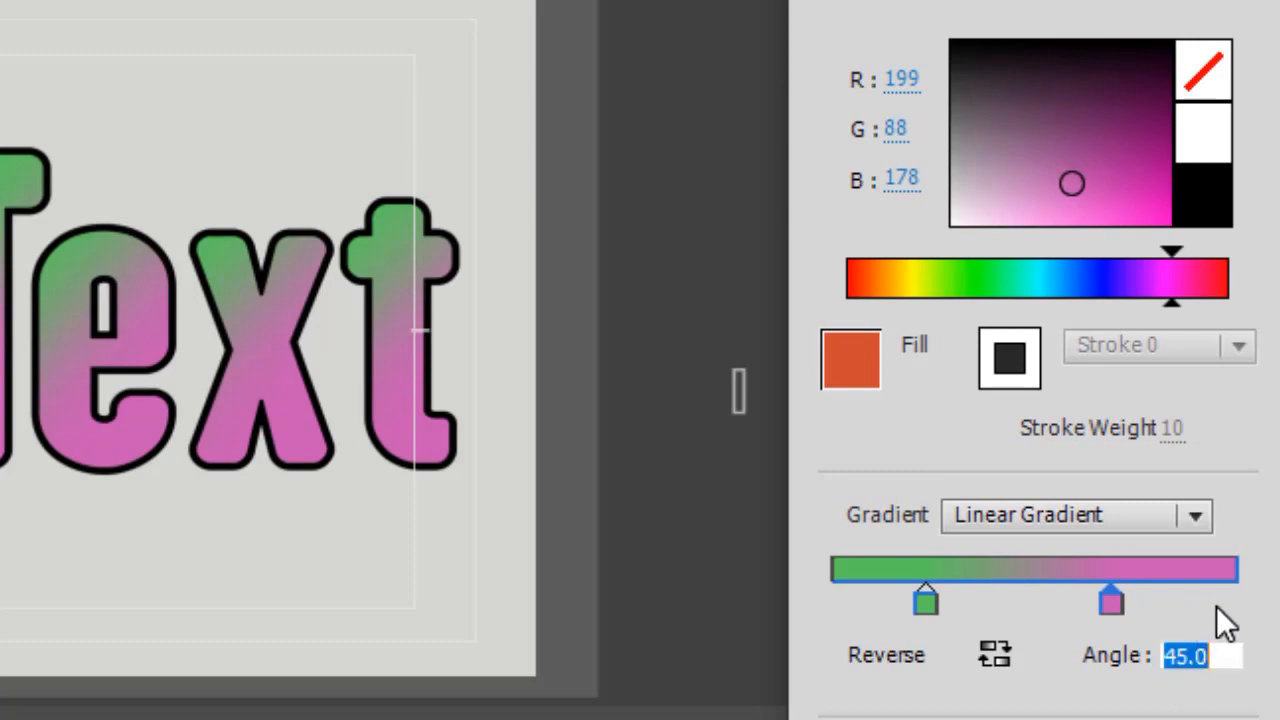
{"action": "type", "text": "90"}
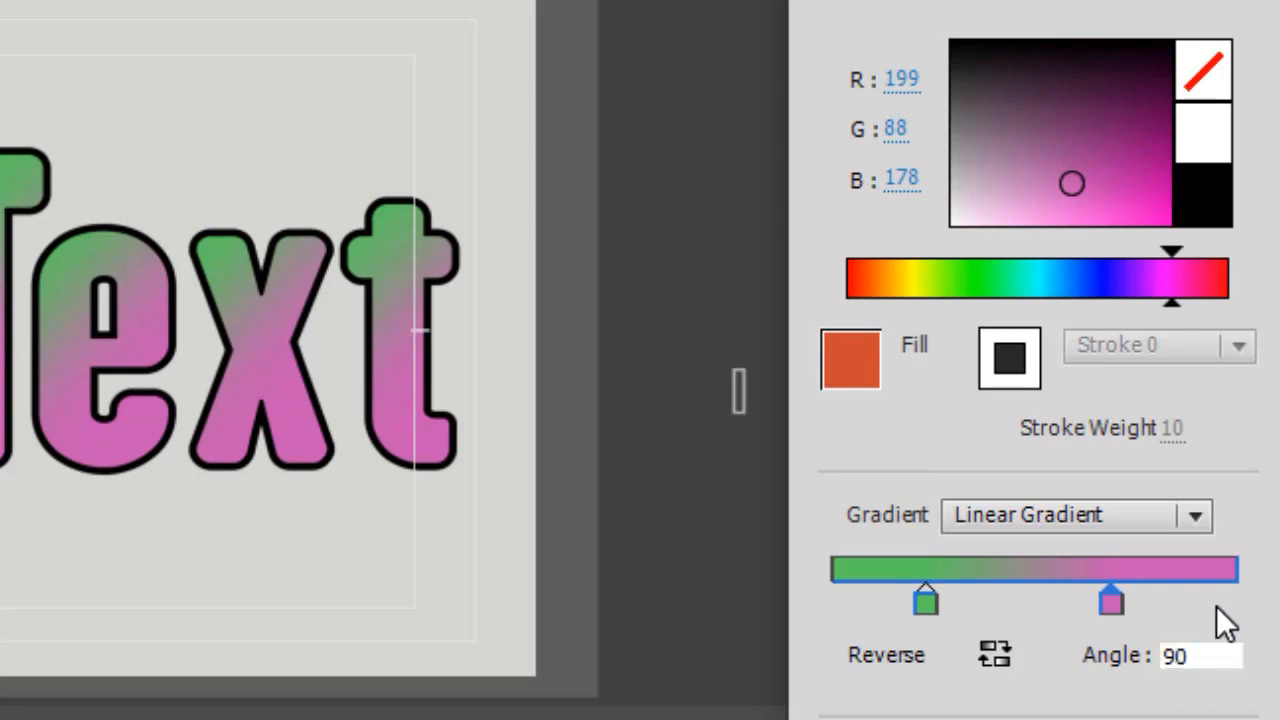
{"action": "key", "text": "Return"}
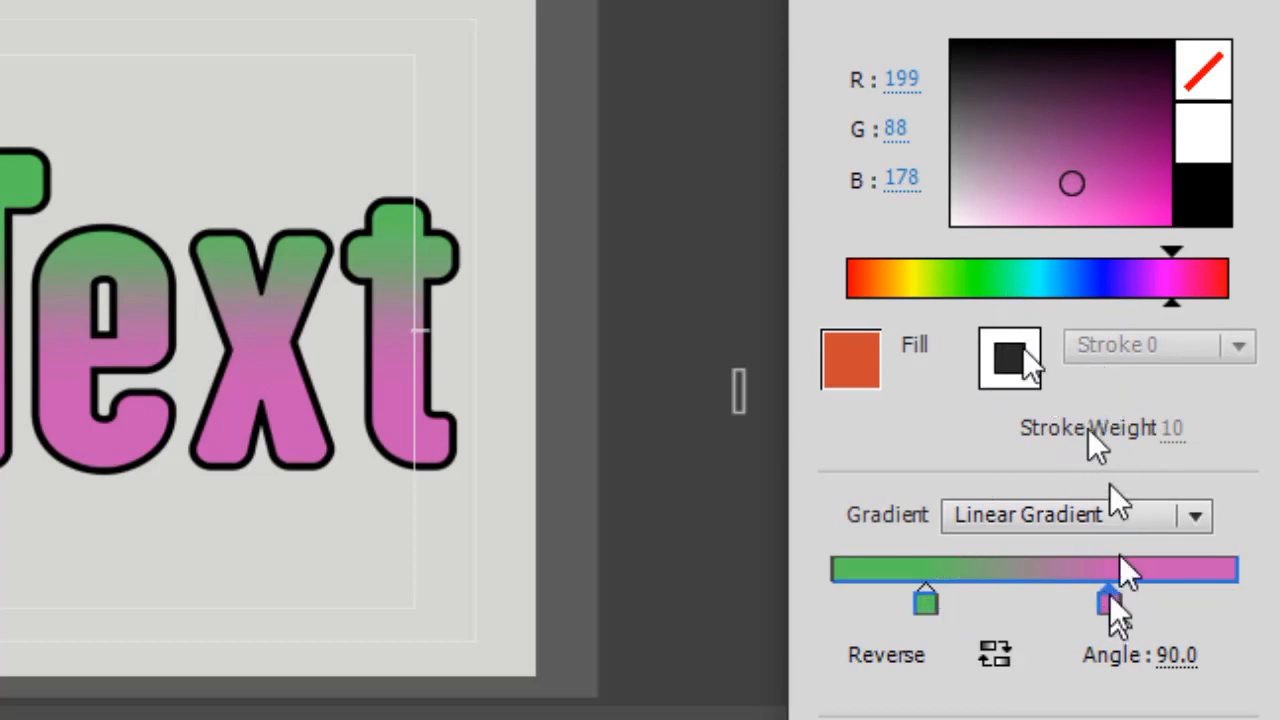
- Recolor the pink stop to dark teal (R 54, G 145, B 107) and move the green stop closer to it
{"action": "left_click", "coordinate": [1006, 282]}
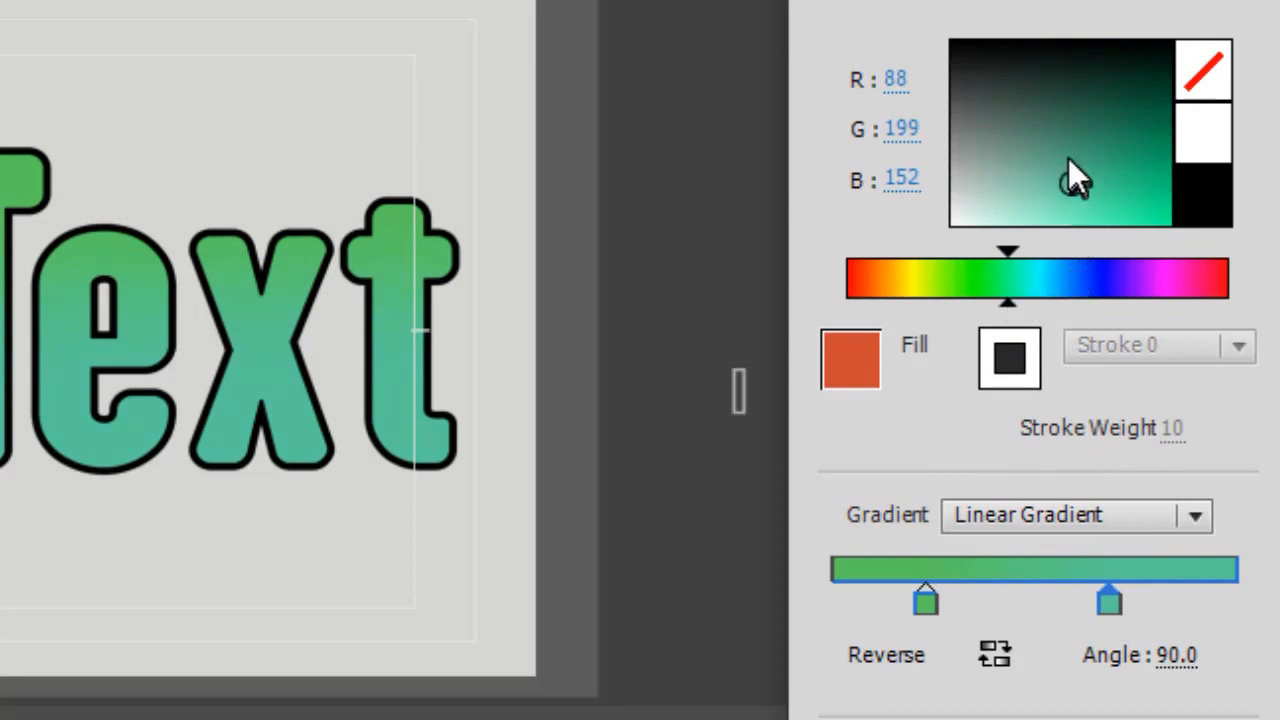
{"action": "left_click_drag", "start_coordinate": [1072, 182], "coordinate": [1092, 148]}
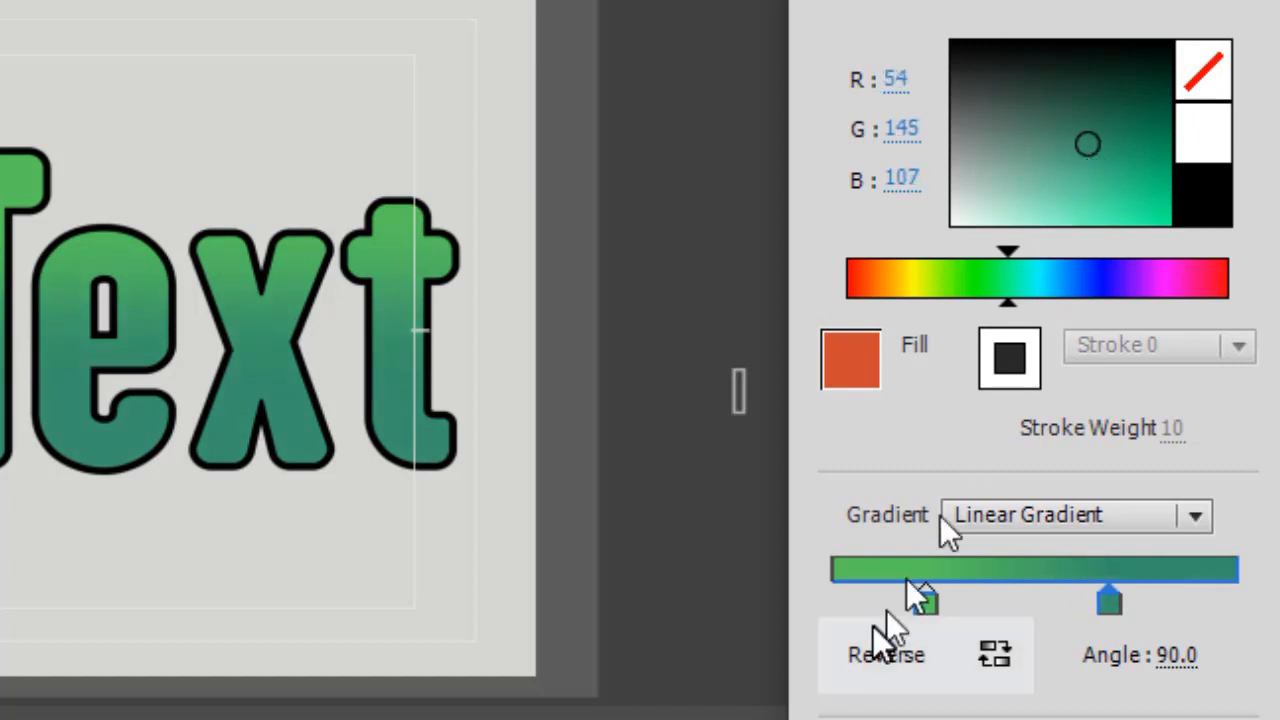
{"action": "left_click_drag", "start_coordinate": [926, 603], "coordinate": [935, 608]}
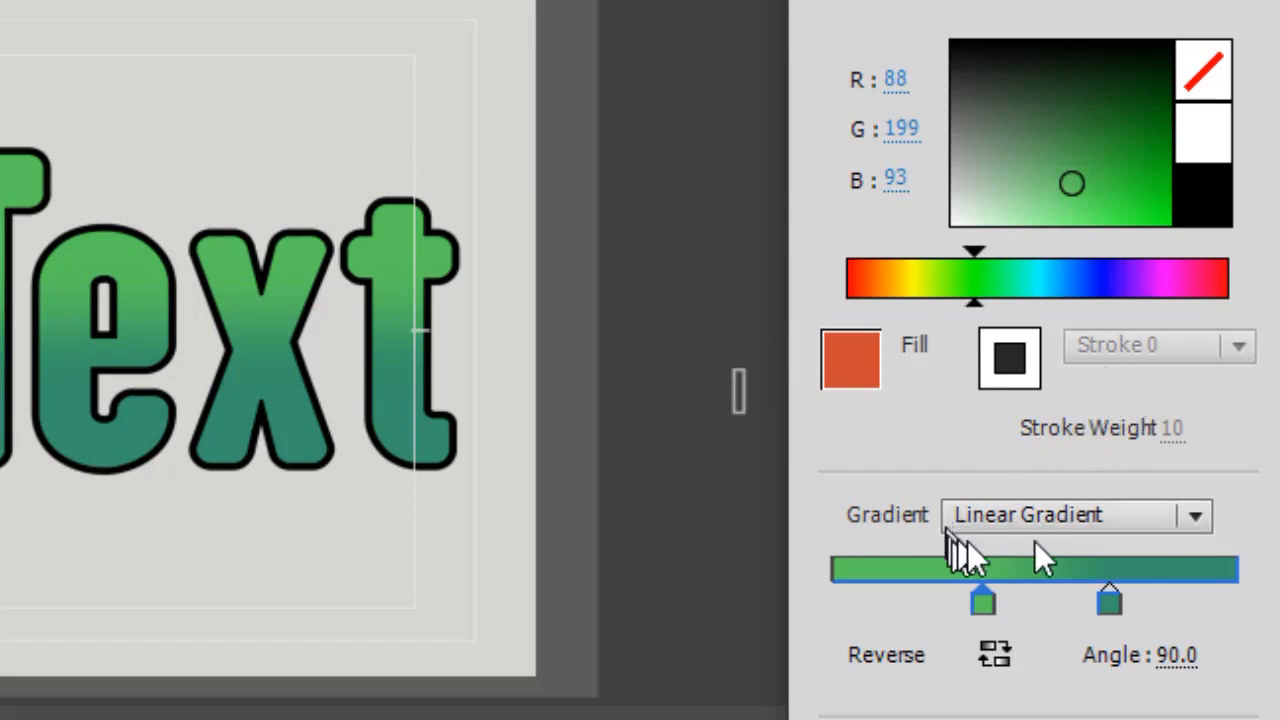
- Try the Solid option for the text fill and change its gradient type to Radial Gradient
{"action": "left_click", "coordinate": [1197, 515]}
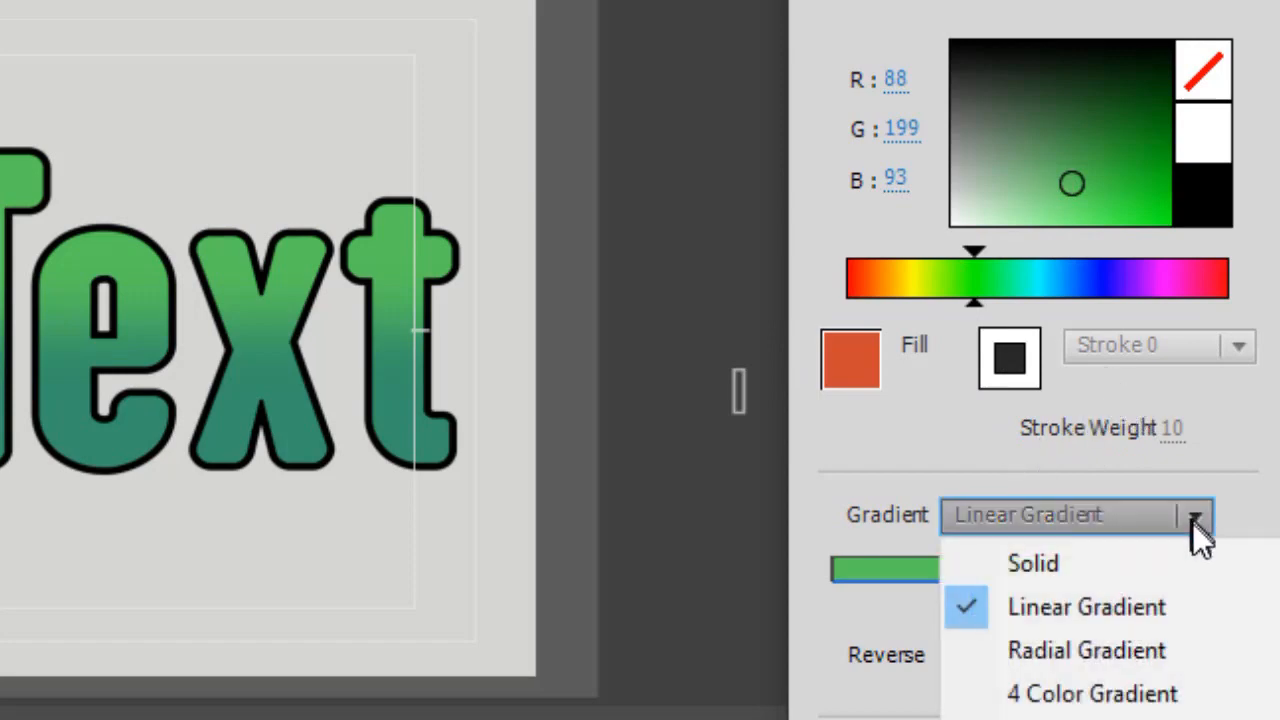
{"action": "left_click", "coordinate": [1088, 566]}
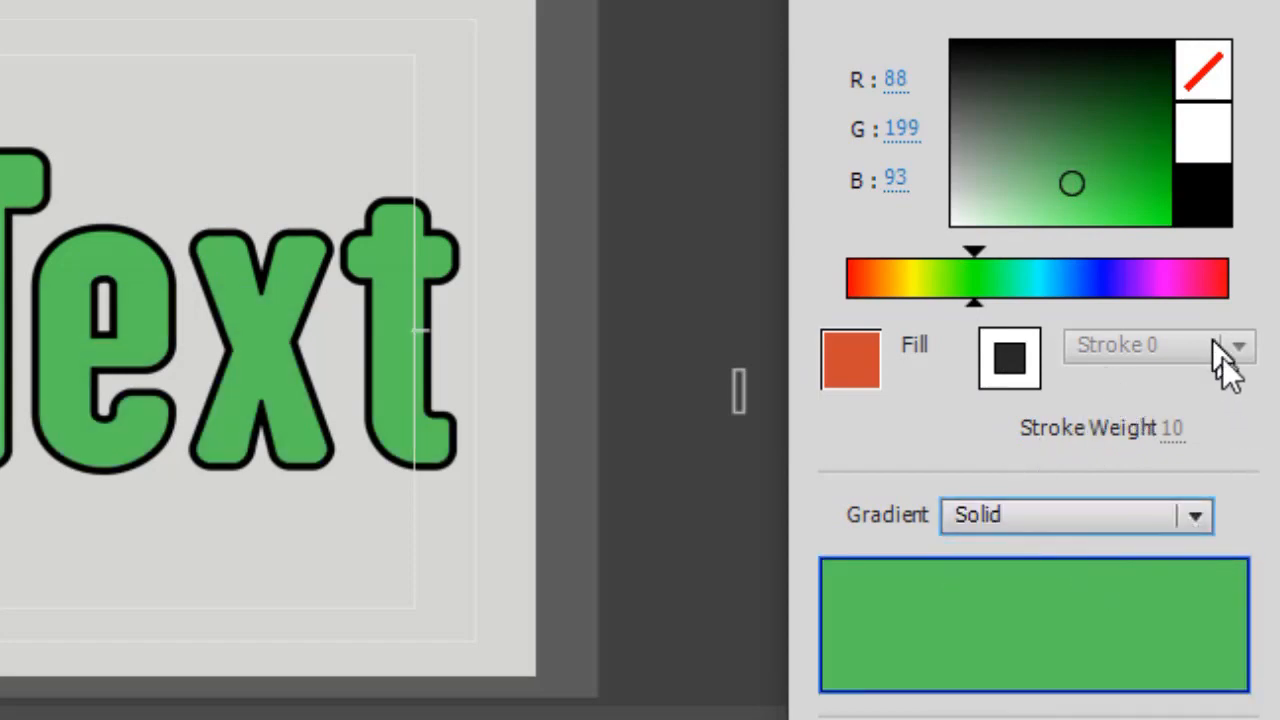
{"action": "left_click", "coordinate": [1194, 516]}
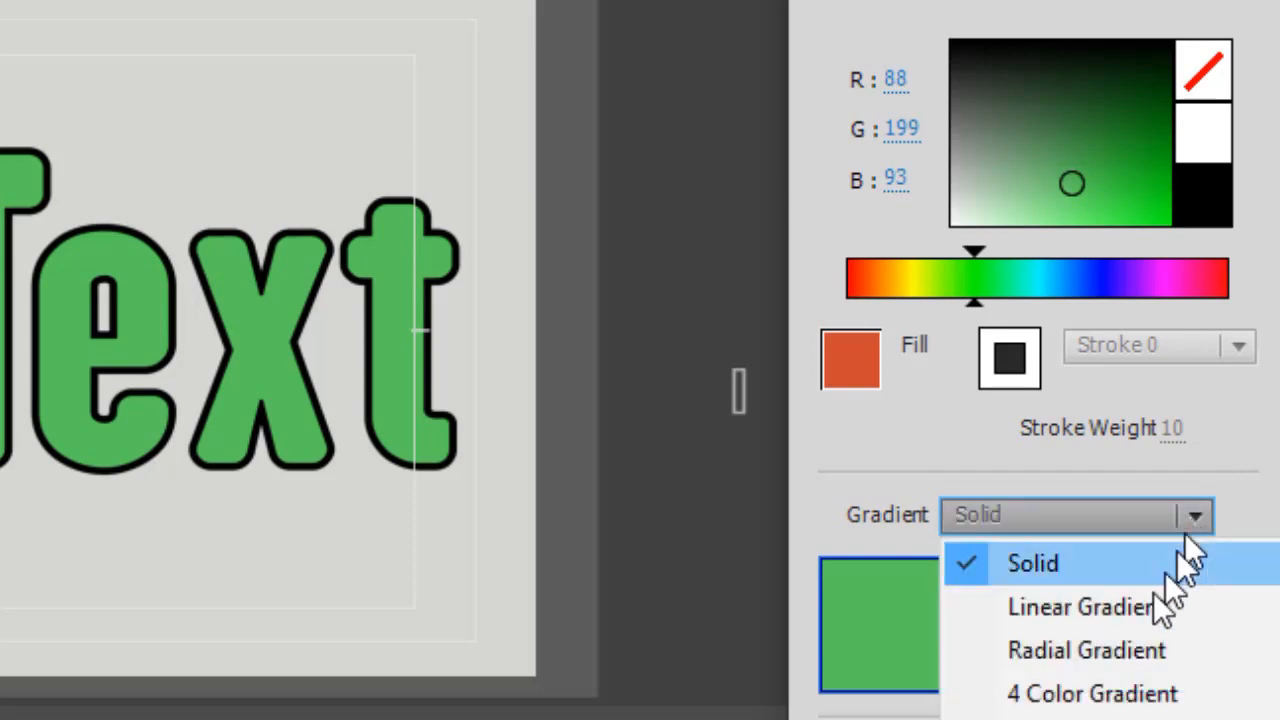
{"action": "left_click", "coordinate": [1127, 652]}
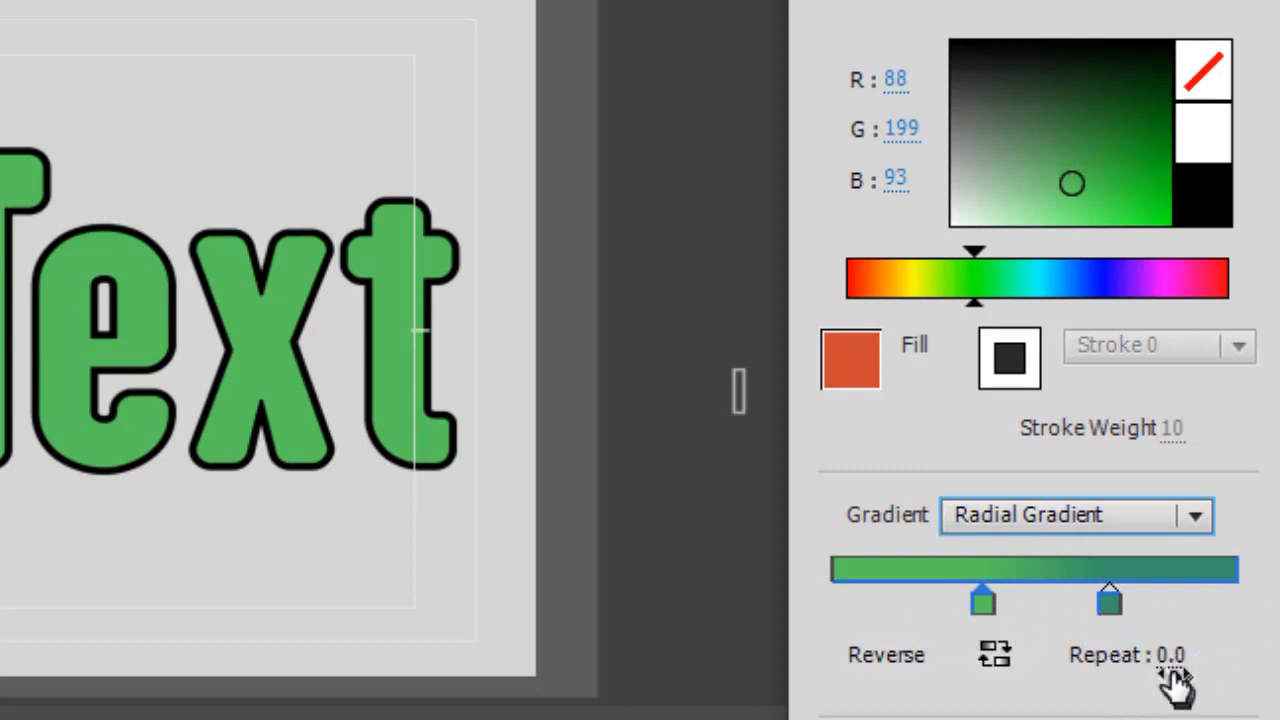
- Set the radial gradient's repeat value to 50
{"action": "left_click_drag", "start_coordinate": [1170, 664], "coordinate": [1172, 664]}
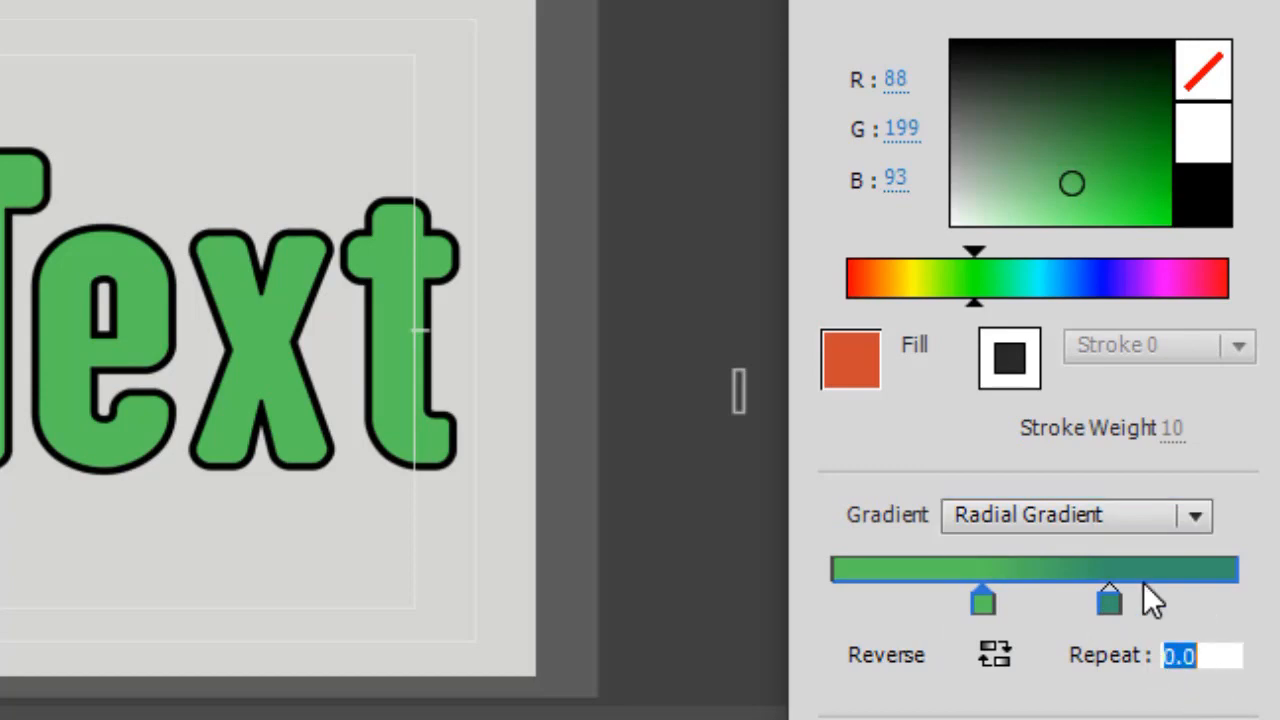
{"action": "type", "text": "50"}
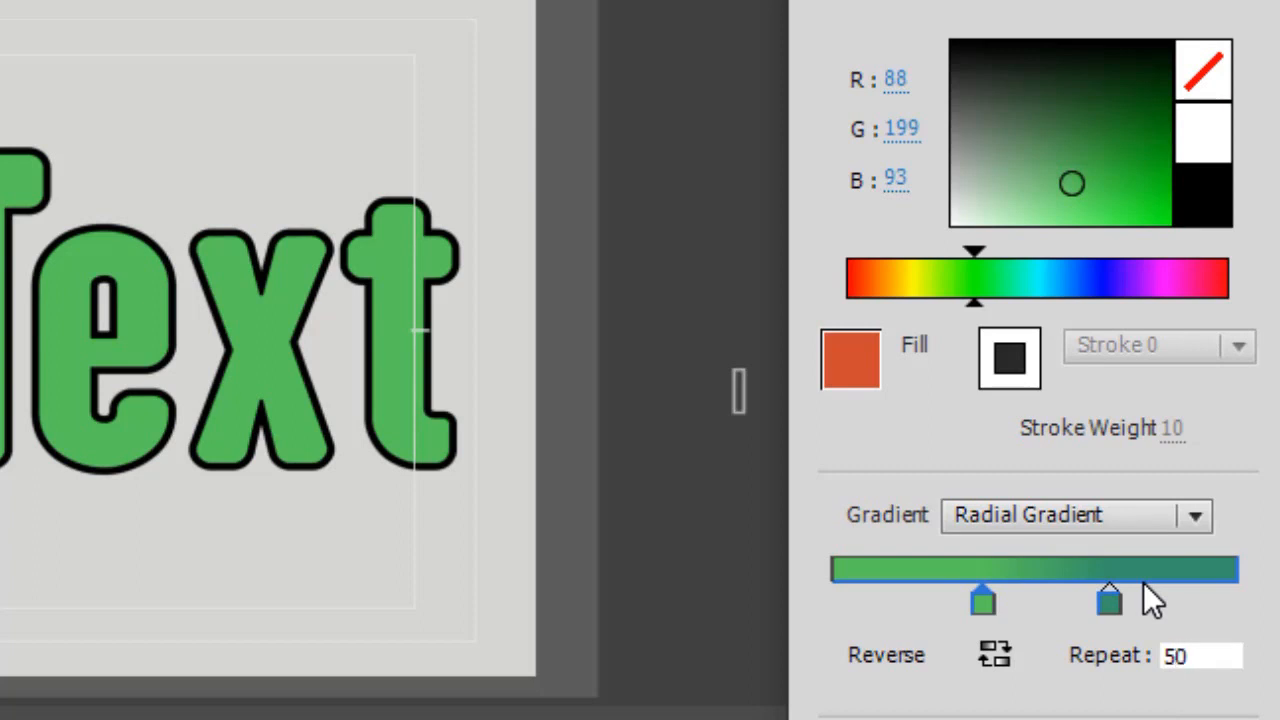
{"action": "key", "text": "Return"}
- Recolor the green gradient stop black and the teal stop white, spreading them to opposite ends of the gradient bar
{"action": "left_click", "coordinate": [1208, 192]}
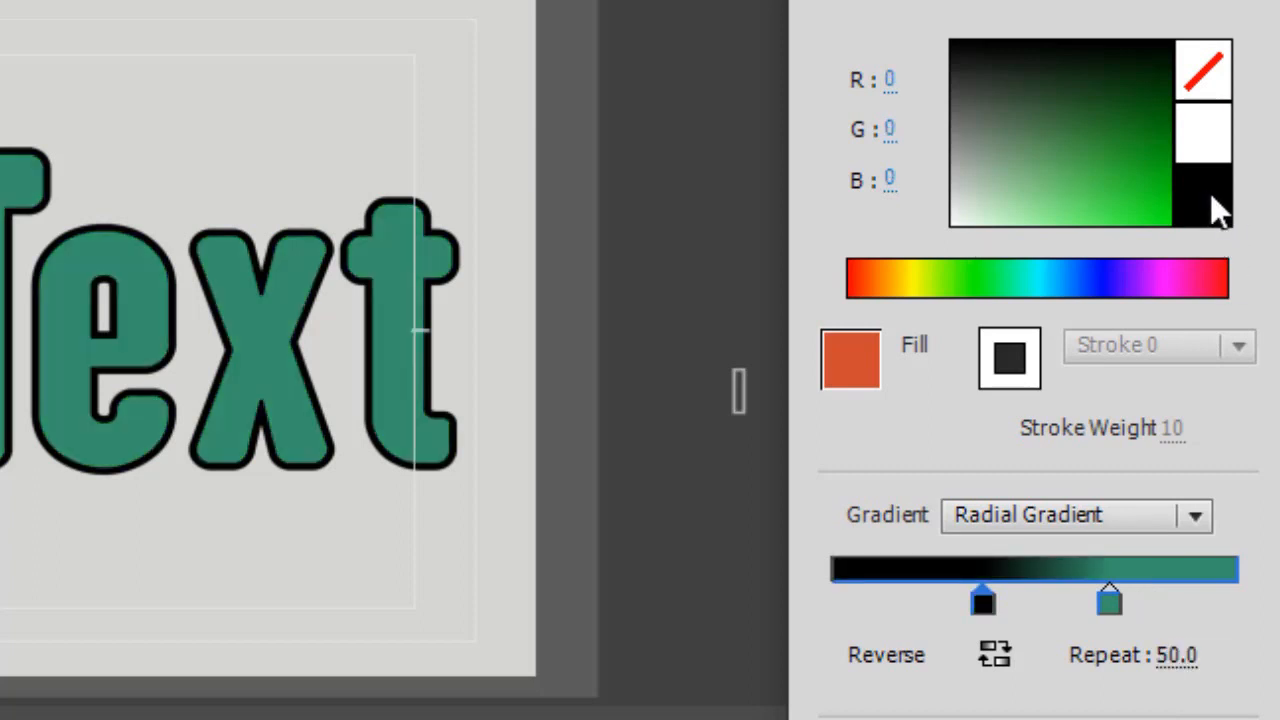
{"action": "left_click_drag", "start_coordinate": [1110, 602], "coordinate": [1234, 603]}
{"action": "left_click", "coordinate": [1202, 143]}
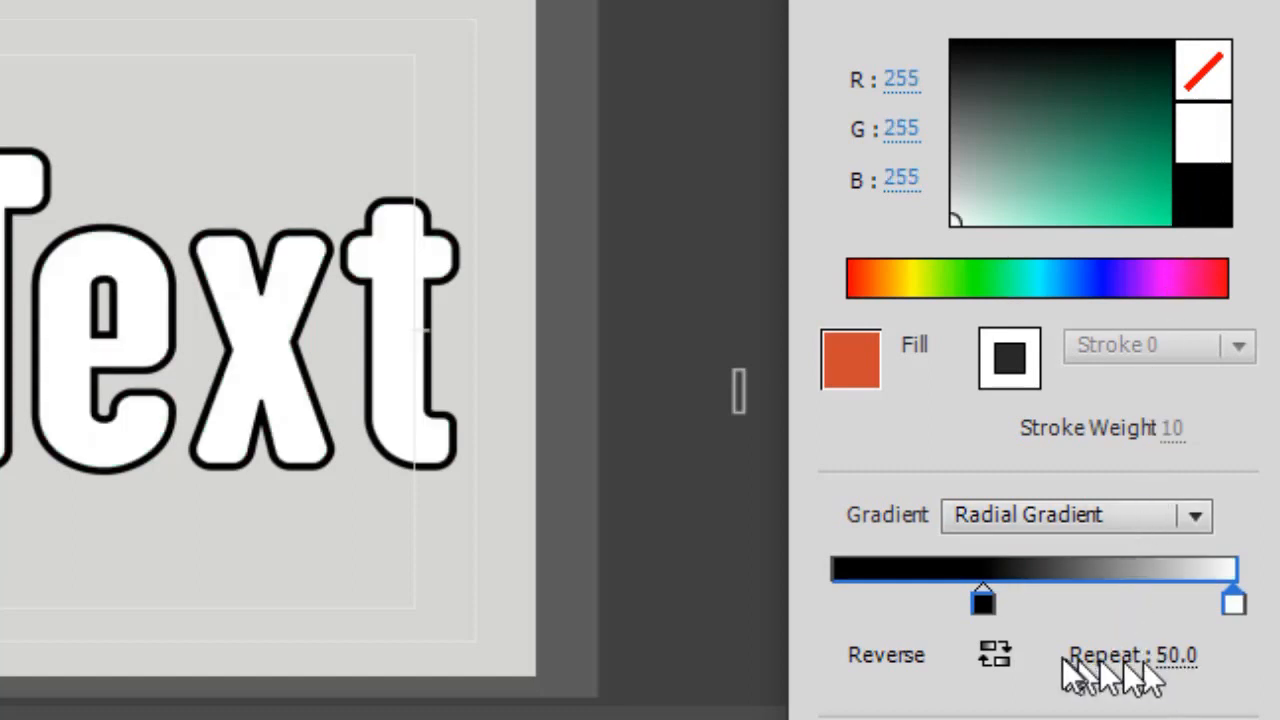
{"action": "left_click_drag", "start_coordinate": [982, 601], "coordinate": [876, 597]}
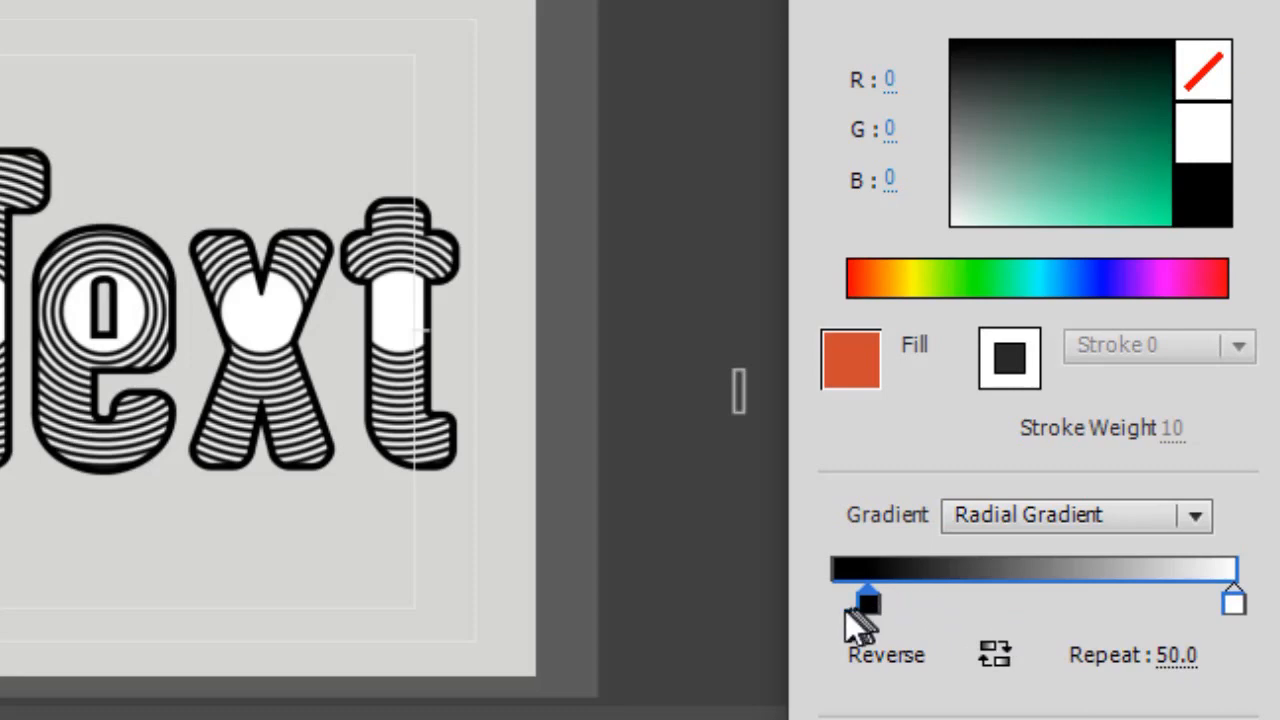
{"action": "left_click_drag", "start_coordinate": [855, 602], "coordinate": [839, 602]}
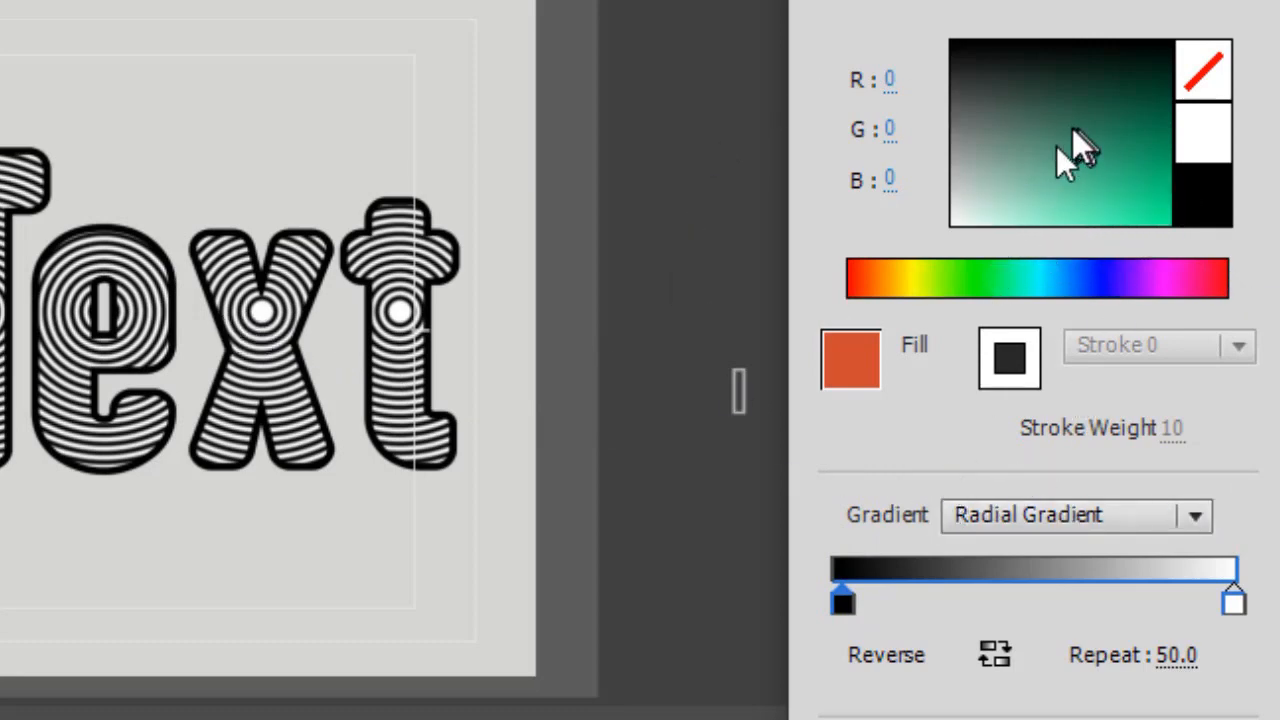
- Recolor the black gradient stop orange (R 219, G 68, B 18) and move it slightly inward along the bar
{"action": "left_click", "coordinate": [860, 284]}
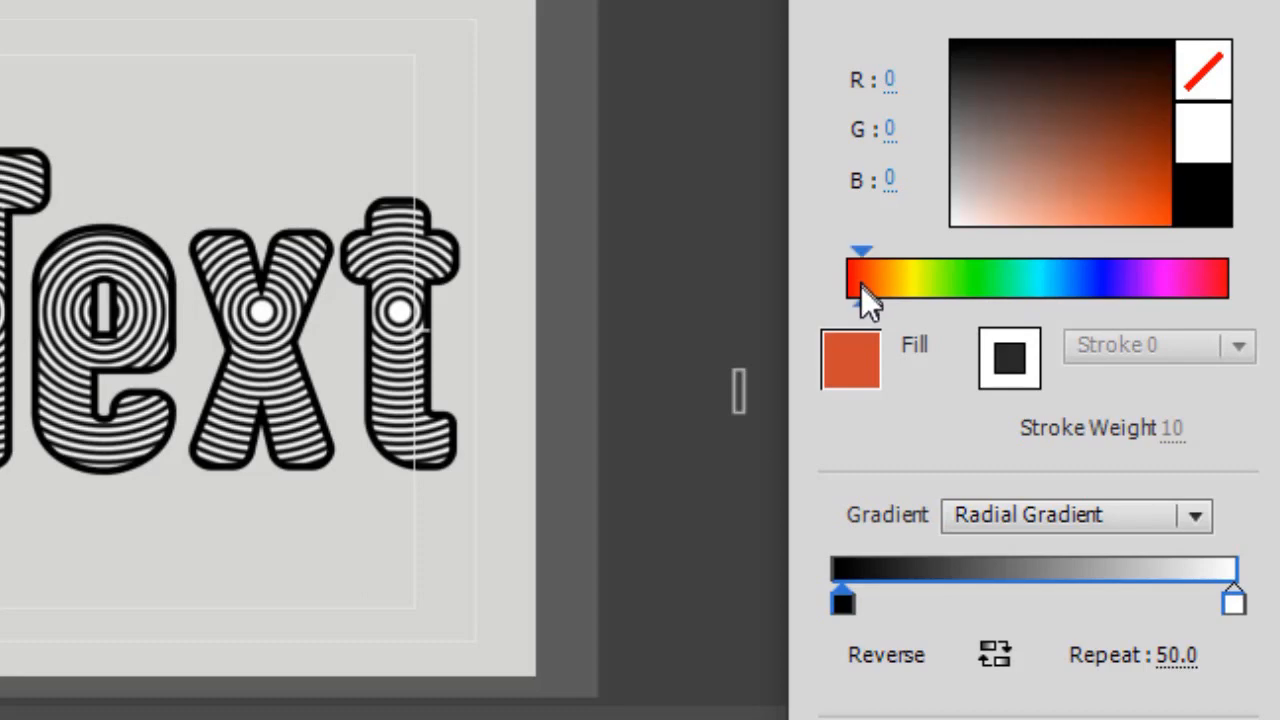
{"action": "left_click", "coordinate": [841, 602]}
{"action": "left_click", "coordinate": [1152, 197]}
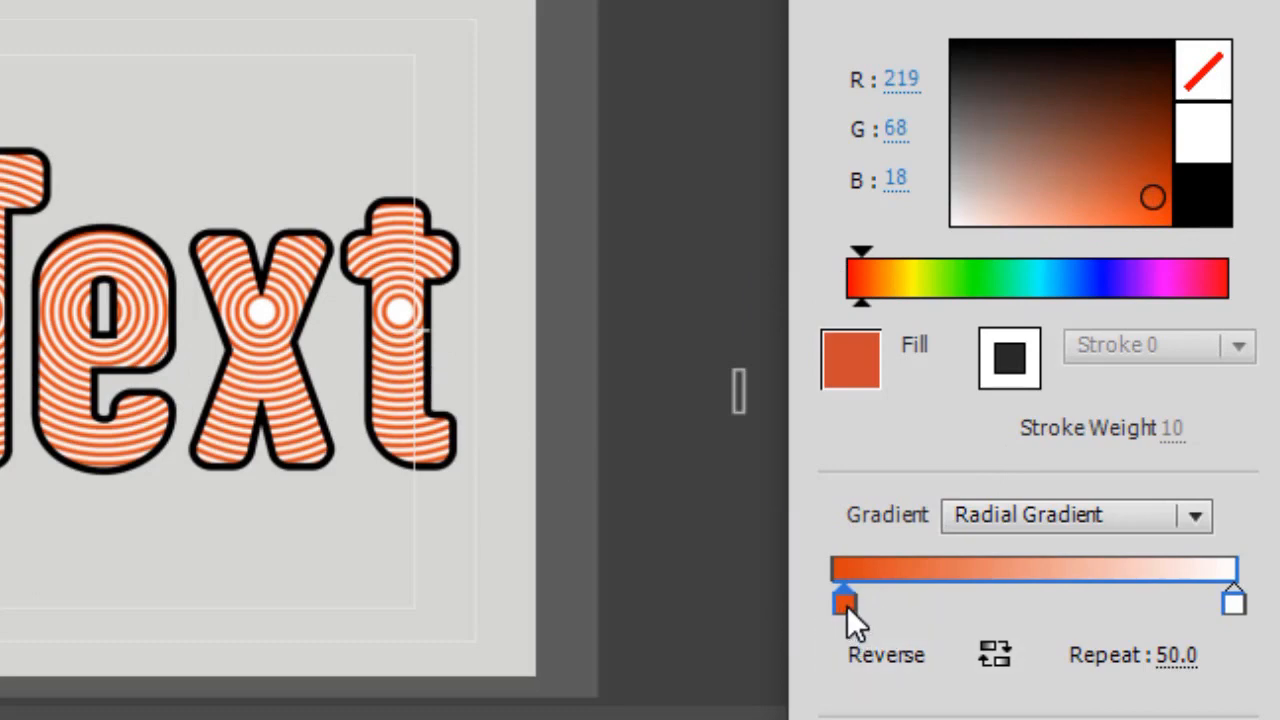
{"action": "mouse_move", "coordinate": [842, 612]}
{"action": "left_mouse_down"}
{"action": "mouse_move", "coordinate": [876, 607]}
{"action": "mouse_move", "coordinate": [859, 610]}
{"action": "left_mouse_up"}
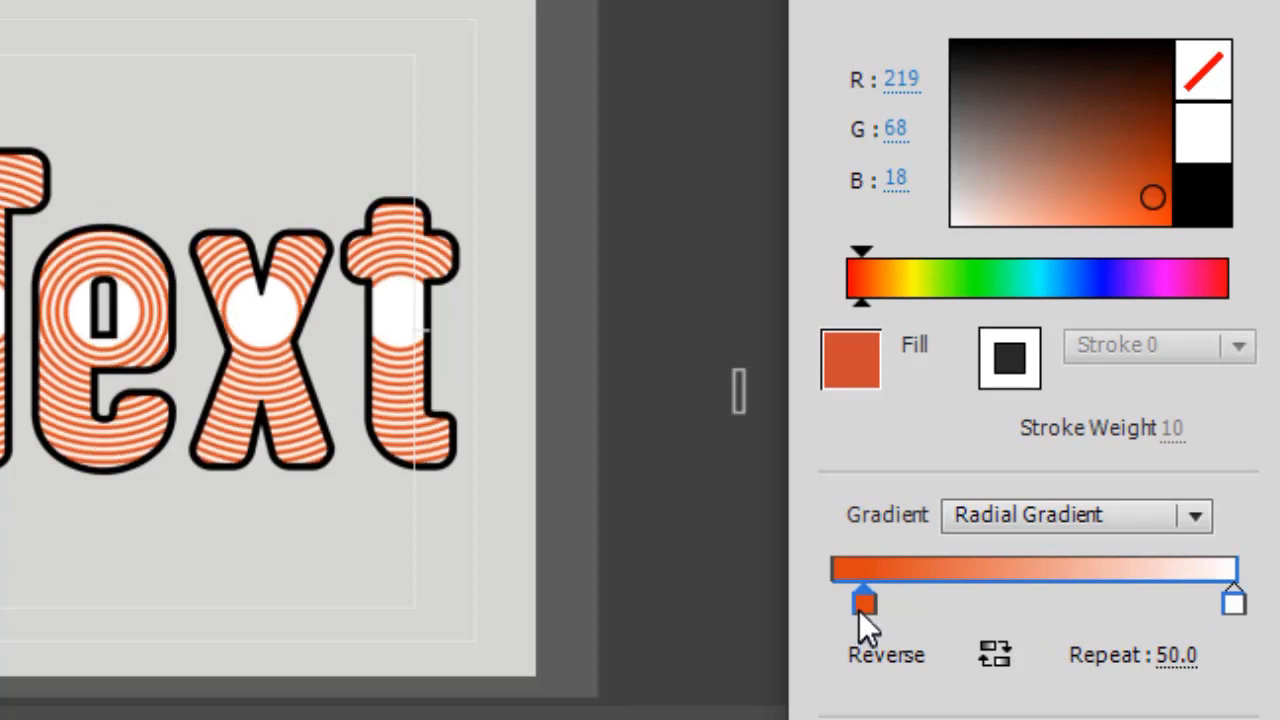
- Set the radial gradient's repeat to 3 and move the white and orange stops slightly toward each other
{"action": "left_click", "coordinate": [1172, 658]}
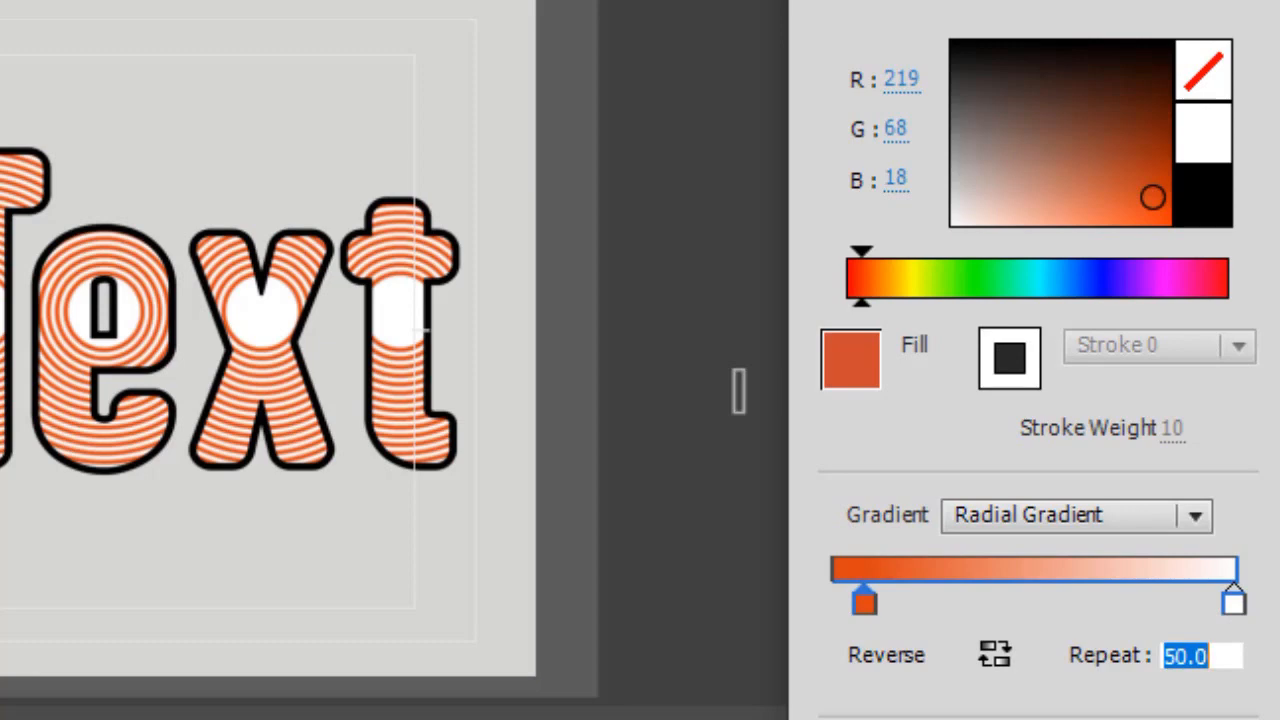
{"action": "type", "text": "3"}
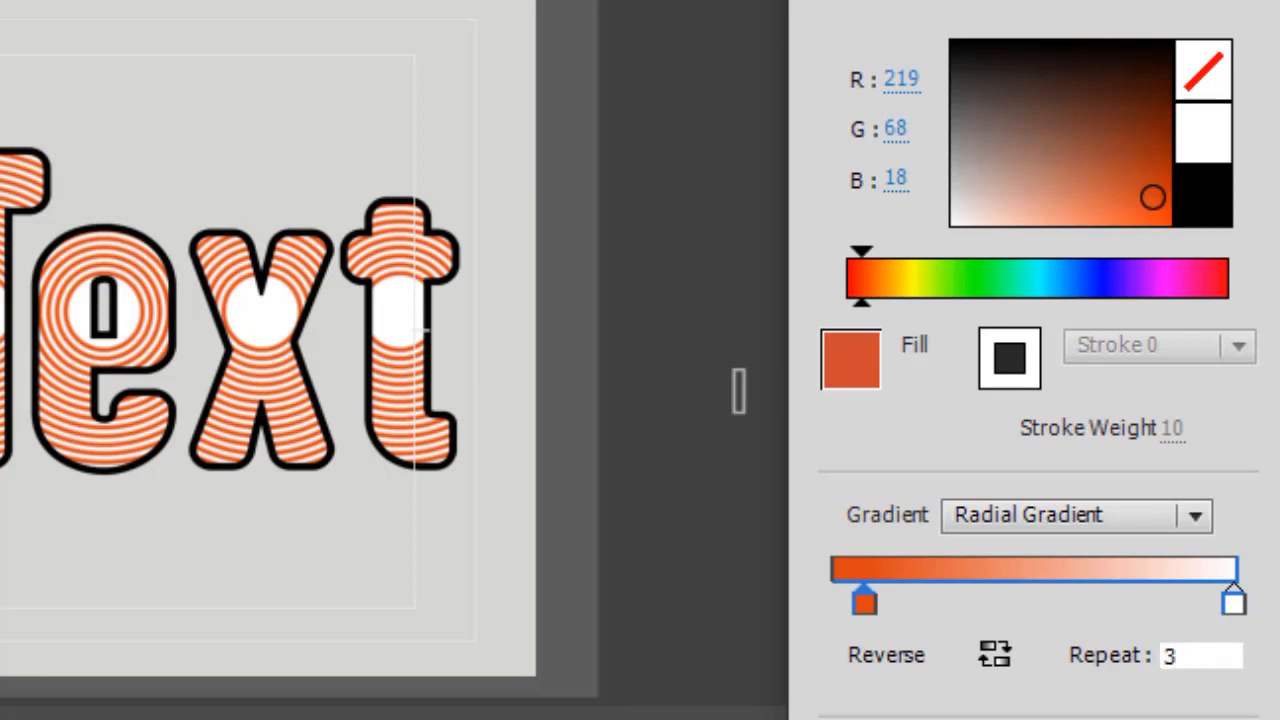
{"action": "key", "text": "Return"}
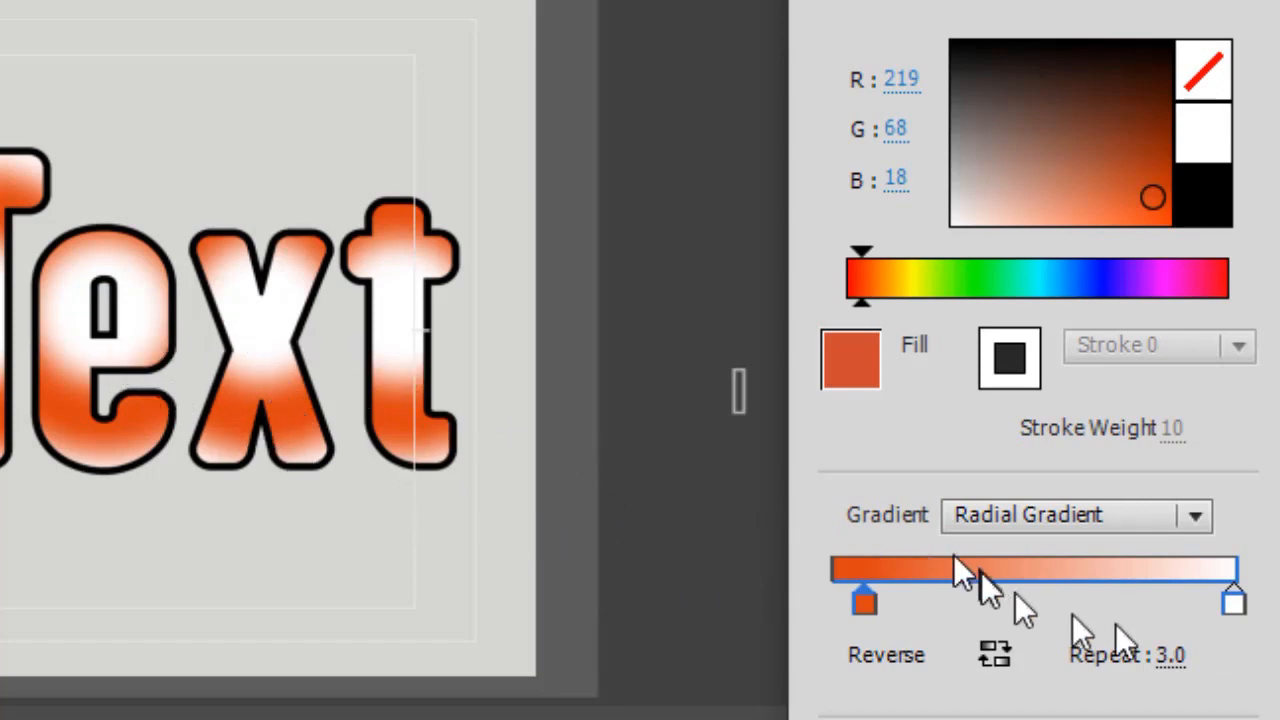
{"action": "mouse_move", "coordinate": [1232, 610]}
{"action": "left_mouse_down"}
{"action": "mouse_move", "coordinate": [1163, 594]}
{"action": "mouse_move", "coordinate": [1235, 615]}
{"action": "mouse_move", "coordinate": [947, 603]}
{"action": "mouse_move", "coordinate": [1198, 594]}
{"action": "mouse_move", "coordinate": [1234, 606]}
{"action": "mouse_move", "coordinate": [1222, 606]}
{"action": "left_mouse_up"}
{"action": "mouse_move", "coordinate": [861, 602]}
{"action": "left_mouse_down"}
{"action": "mouse_move", "coordinate": [910, 607]}
{"action": "mouse_move", "coordinate": [884, 608]}
{"action": "left_mouse_up"}
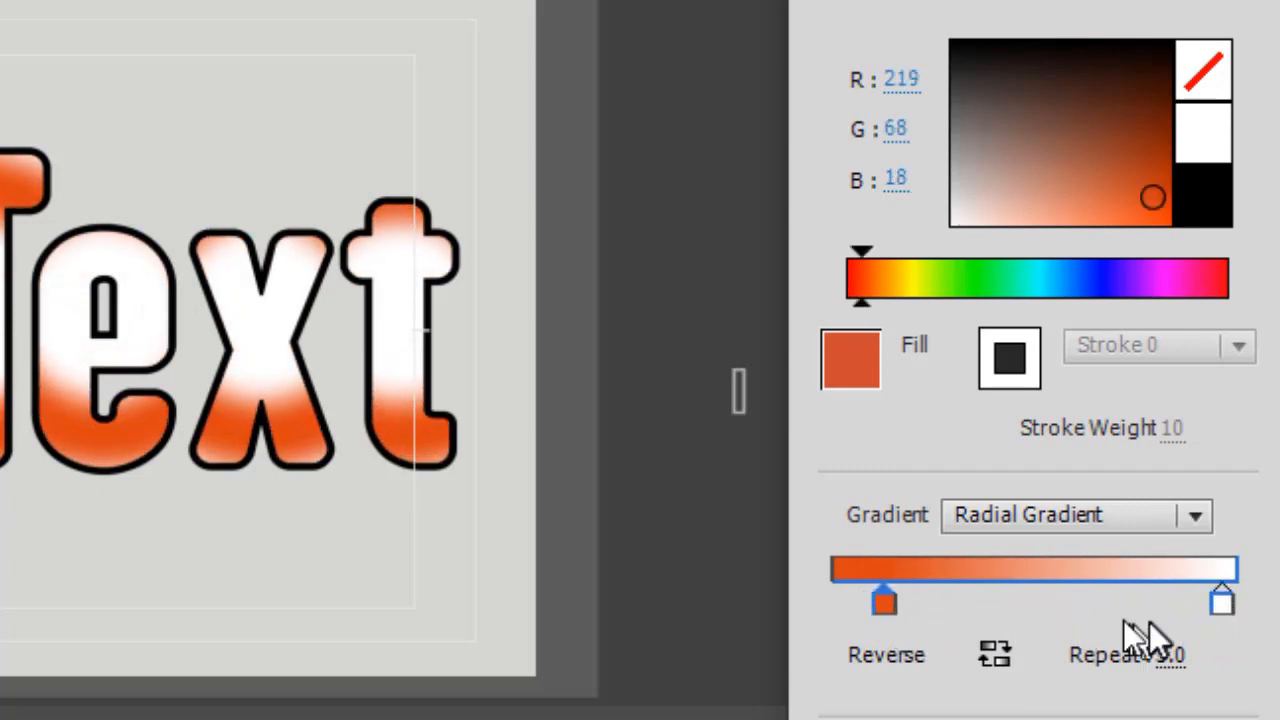
- Reverse the gradient colors, then recolor the white stop blue (R 82, G 101, B 179) and shift it slightly inward
{"action": "left_click", "coordinate": [930, 653]}
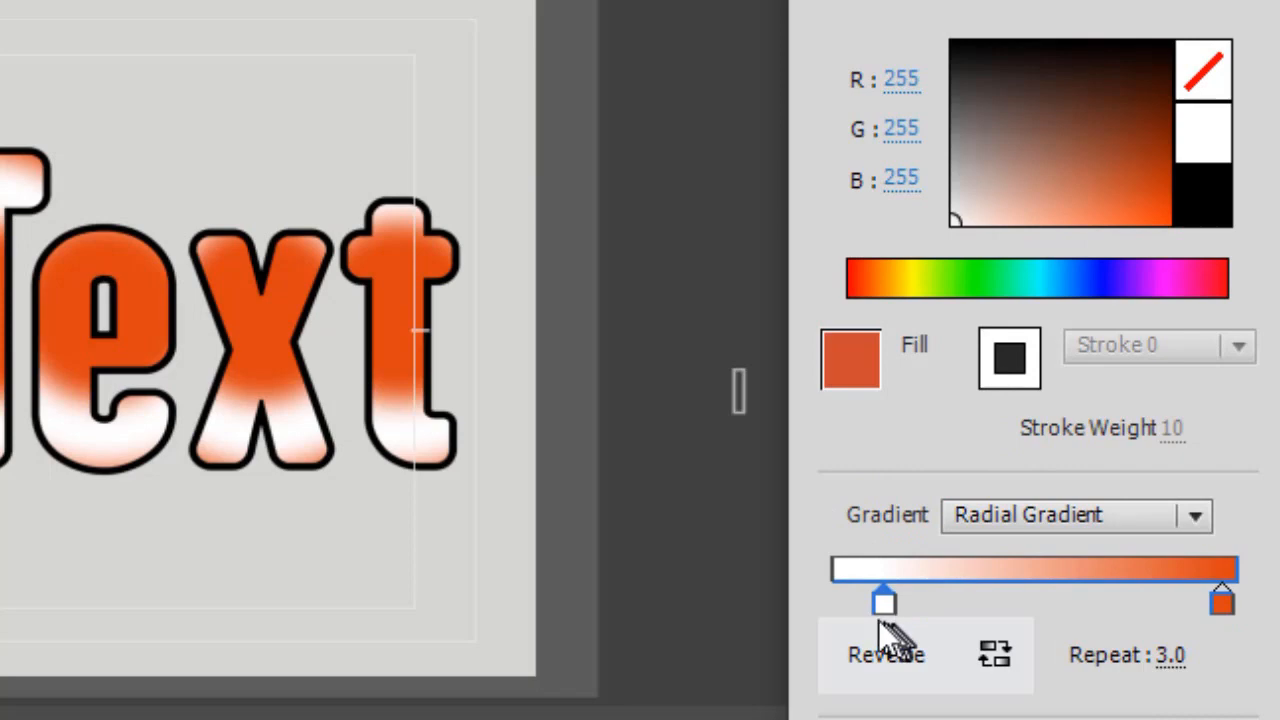
{"action": "left_click_drag", "start_coordinate": [884, 604], "coordinate": [881, 605]}
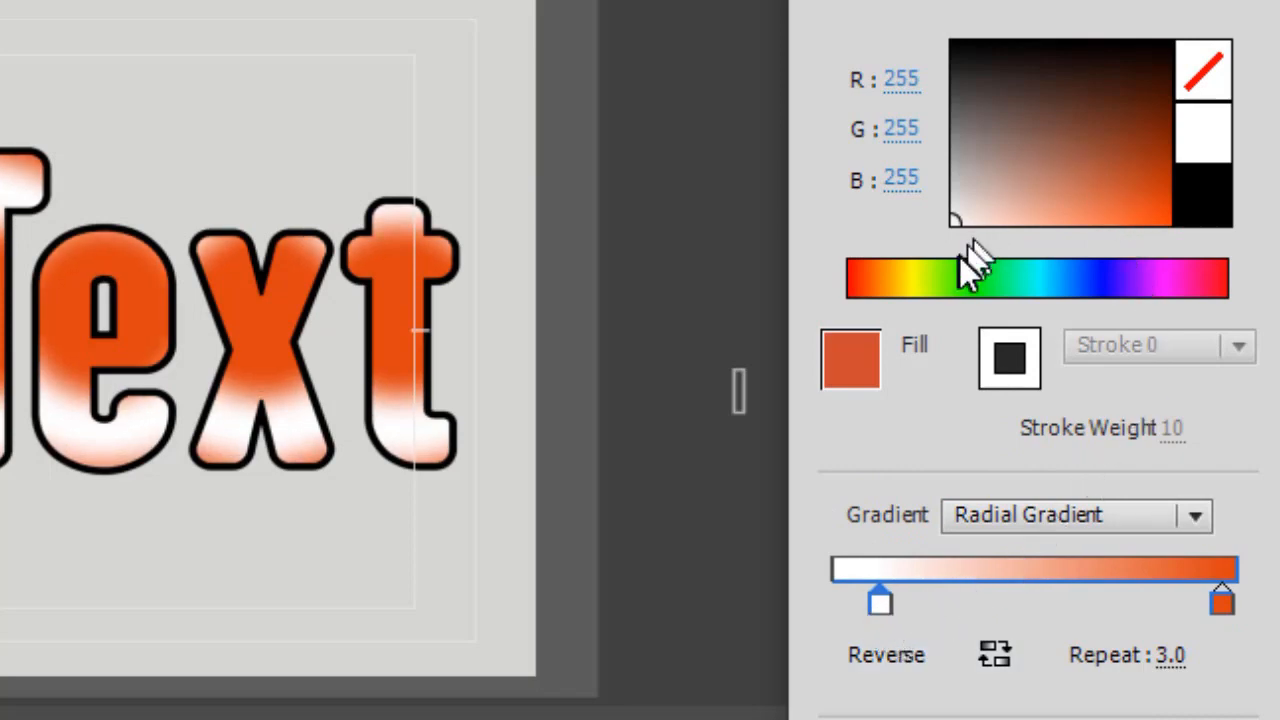
{"action": "left_click", "coordinate": [1087, 292]}
{"action": "left_click_drag", "start_coordinate": [1086, 297], "coordinate": [1084, 300]}
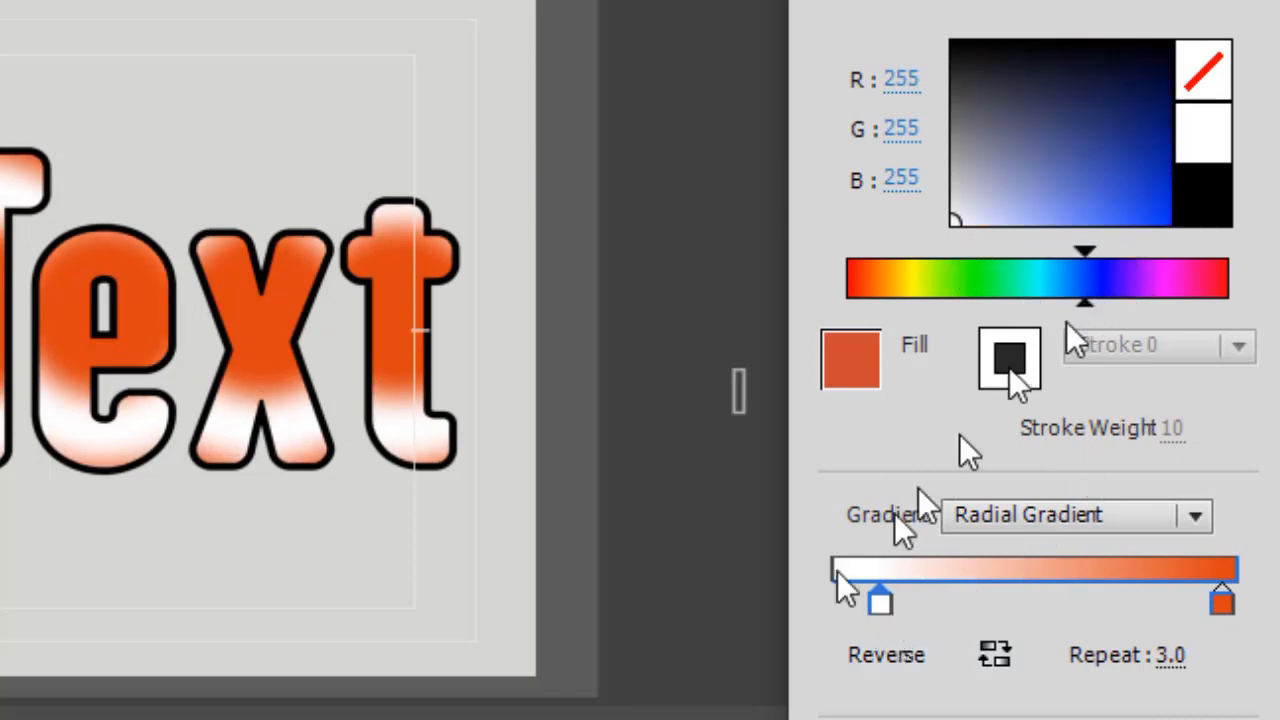
{"action": "left_click_drag", "start_coordinate": [880, 602], "coordinate": [884, 604]}
{"action": "left_click", "coordinate": [1068, 168]}
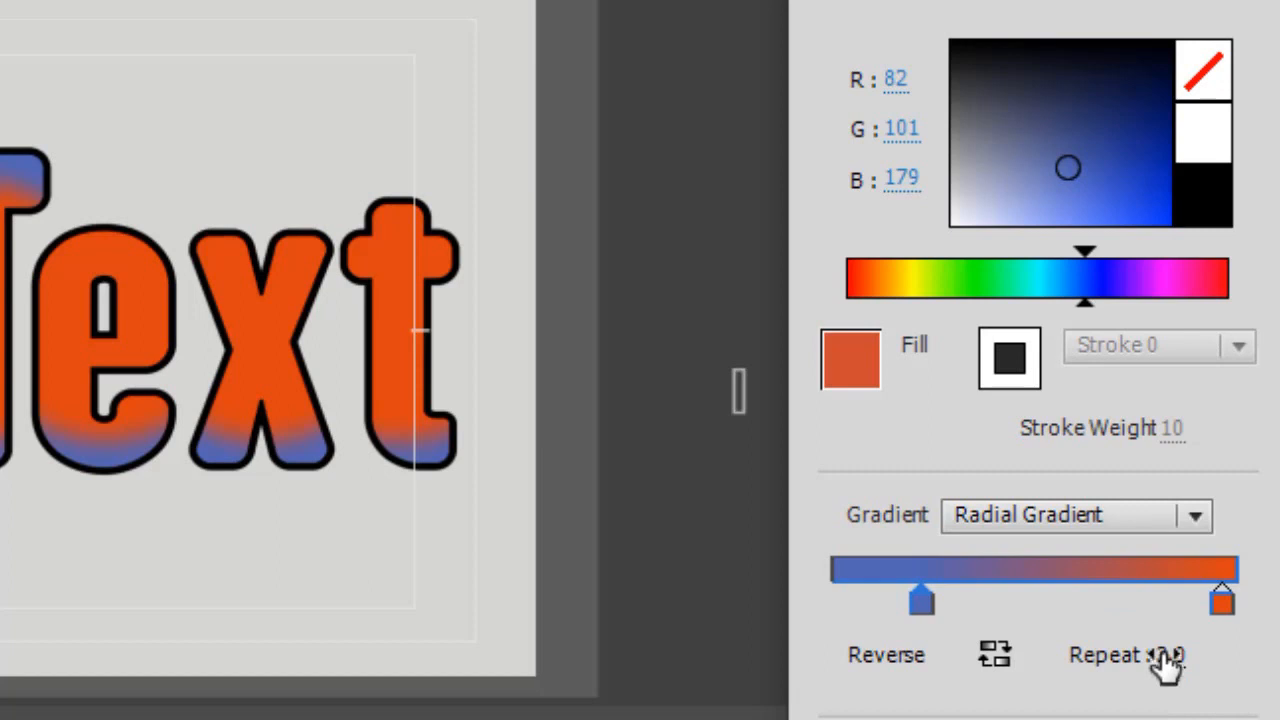
- Try the Linear Gradient type on the text fill and return to Radial Gradient
{"action": "left_click", "coordinate": [1195, 518]}
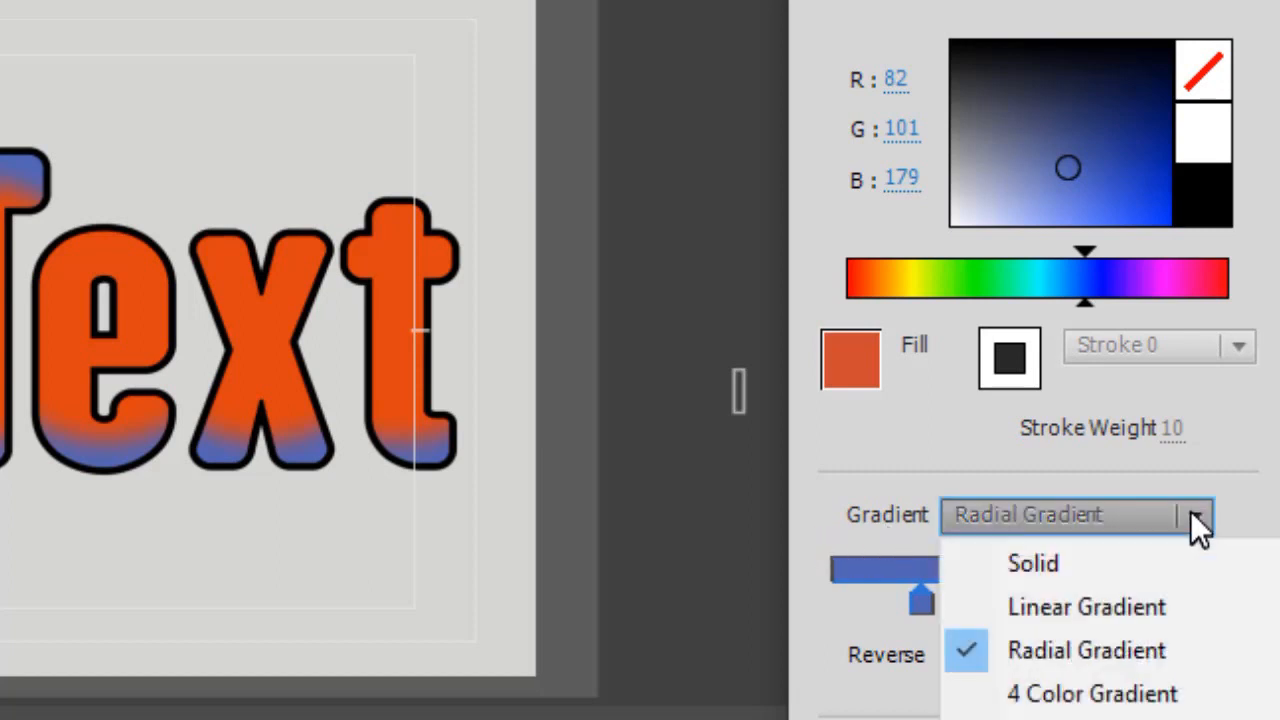
{"action": "left_click", "coordinate": [1121, 606]}
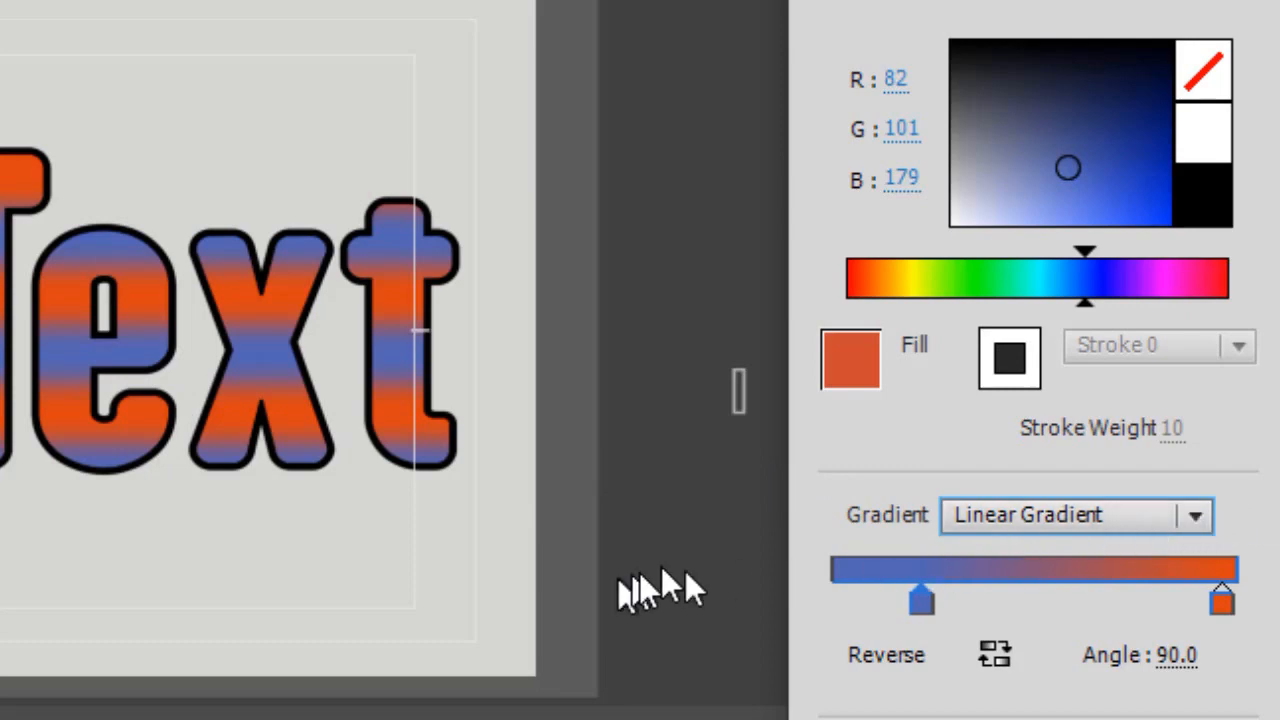
{"action": "left_click", "coordinate": [1194, 512]}
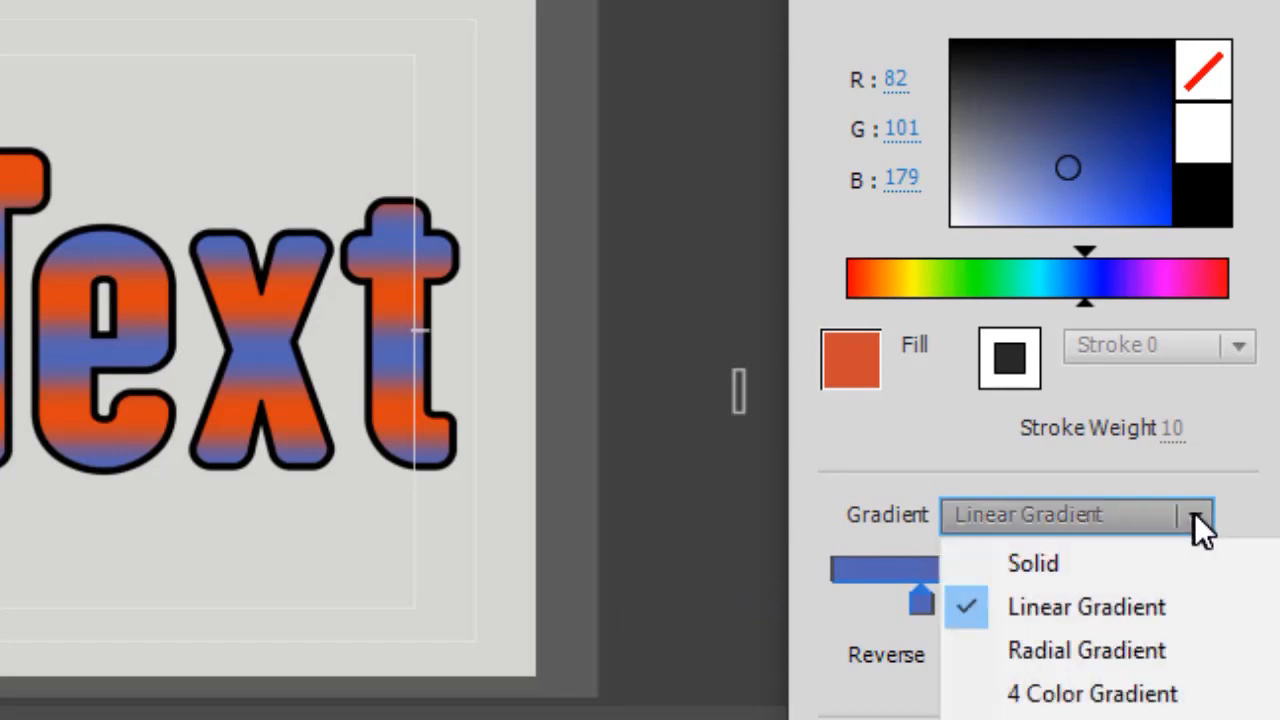
{"action": "left_click", "coordinate": [1127, 652]}
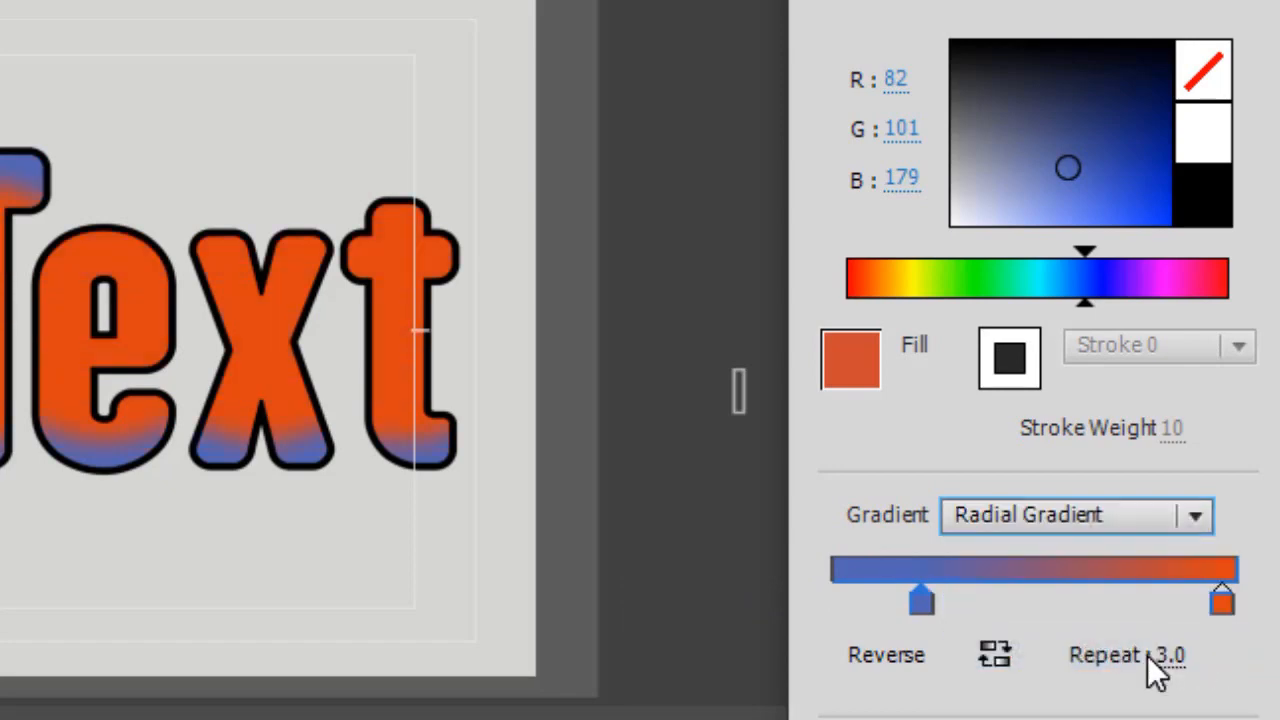
- Set the radial gradient's repeat to 0 and change the fill's gradient type to Linear Gradient
{"action": "left_click", "coordinate": [1178, 656]}
{"action": "type", "text": "0"}
{"action": "key", "text": "Return"}
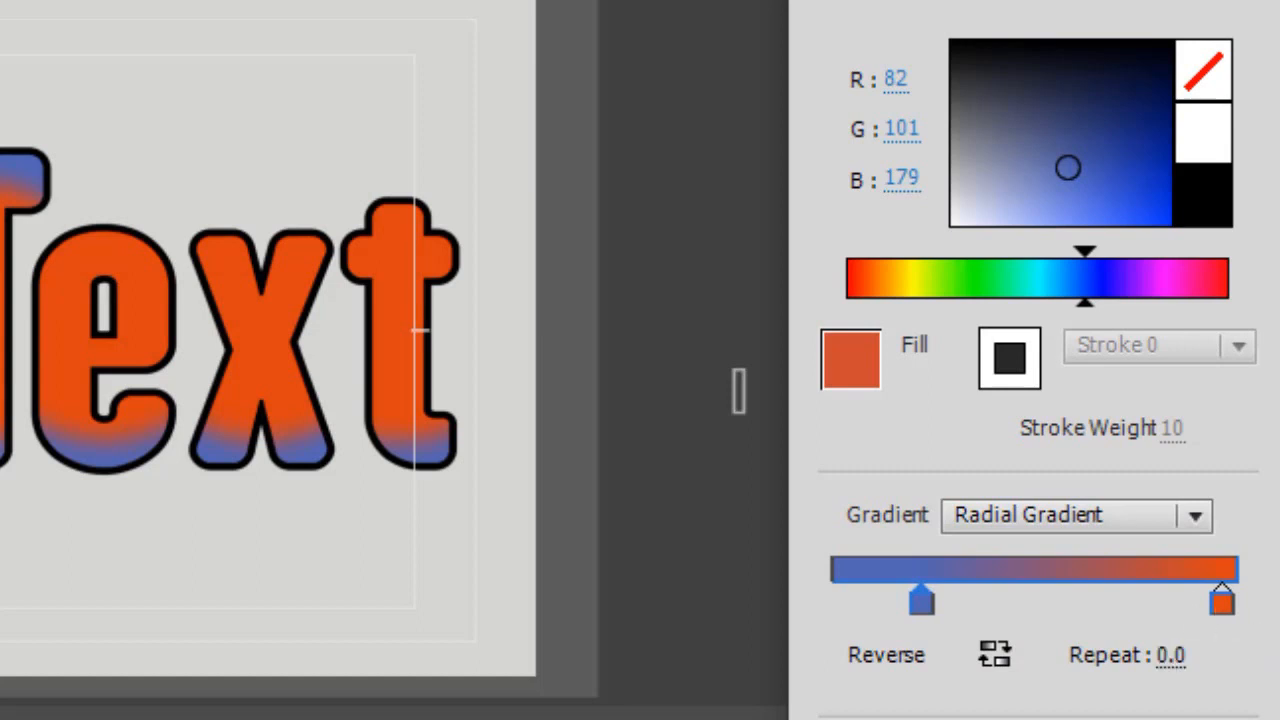
{"action": "left_click", "coordinate": [1196, 515]}
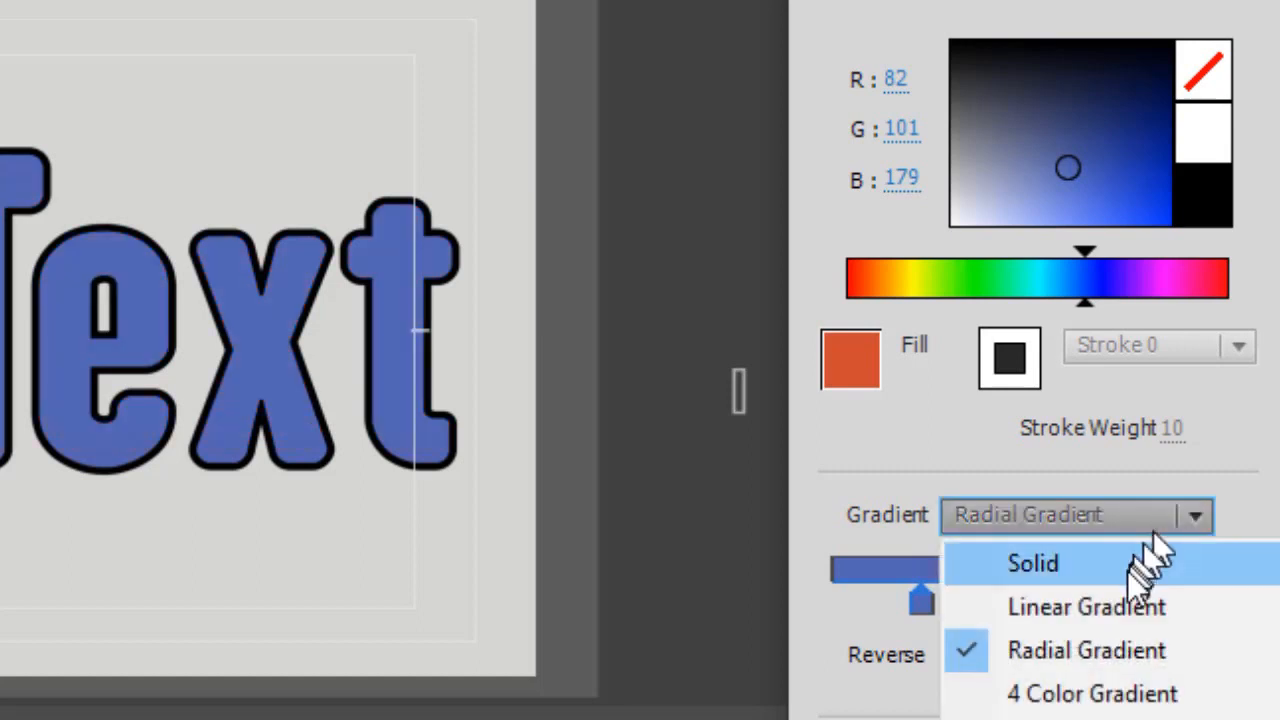
{"action": "left_click", "coordinate": [1113, 605]}
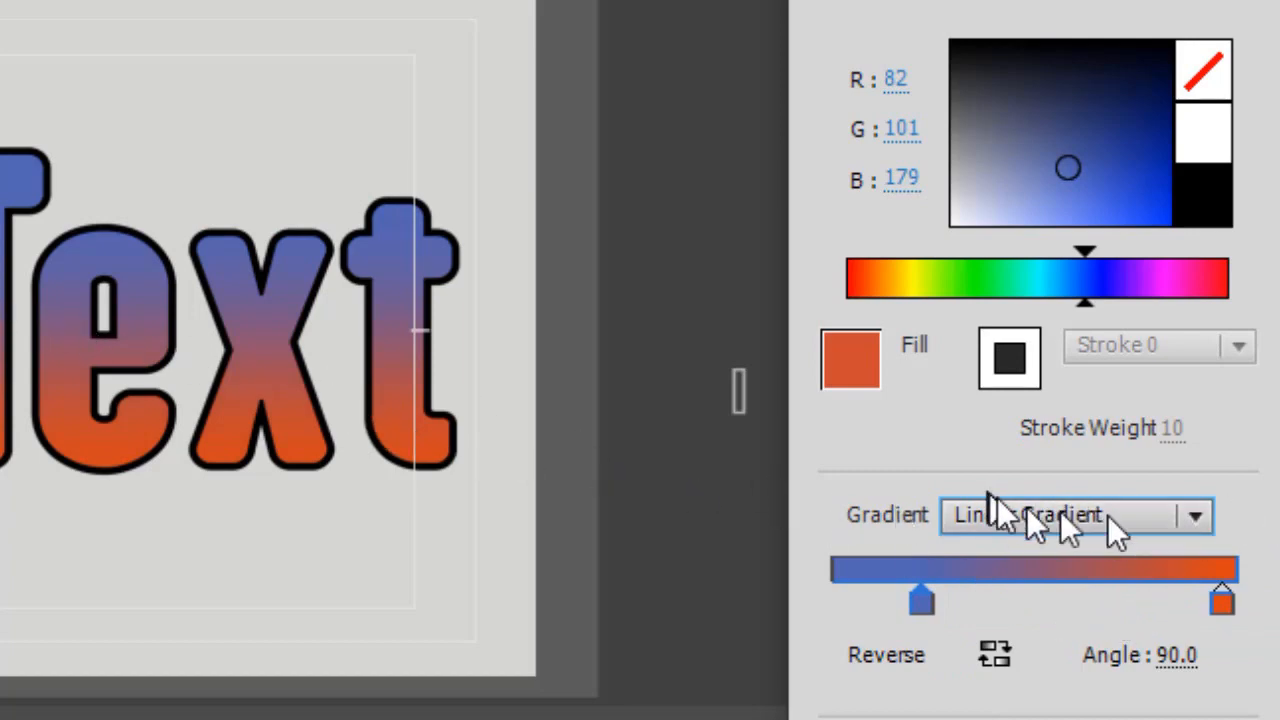
- Change the fill to a 4 Color Gradient with an orange upper-left corner (R 199, G 143, B 88) and purple upper-right corner (R 108, G 88, B 199)
{"action": "left_click", "coordinate": [1194, 516]}
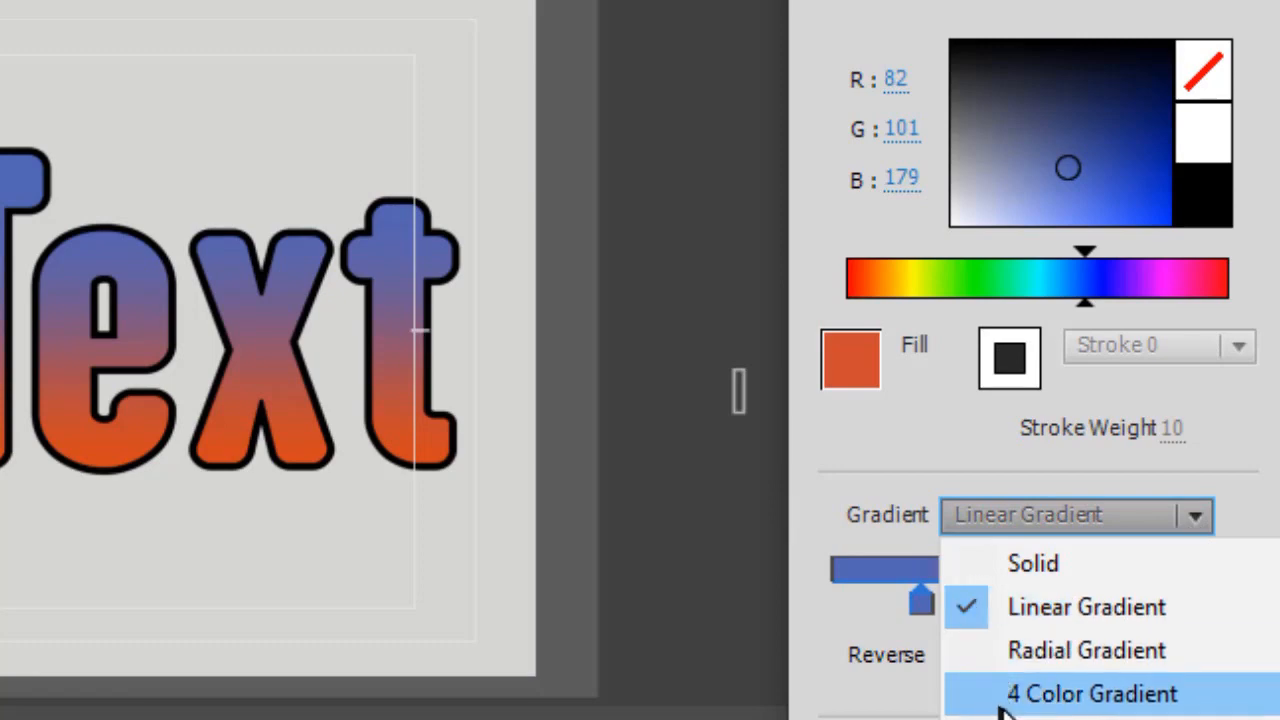
{"action": "left_click", "coordinate": [1072, 702]}
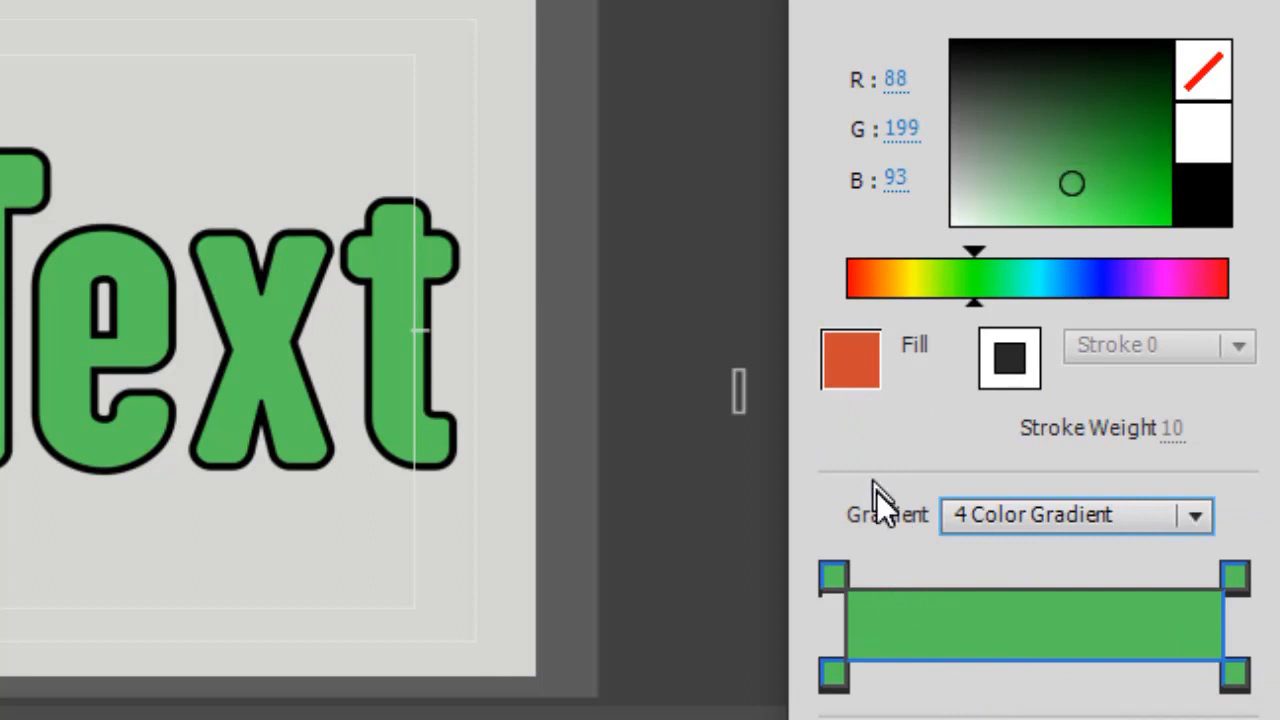
{"action": "left_click", "coordinate": [831, 575]}
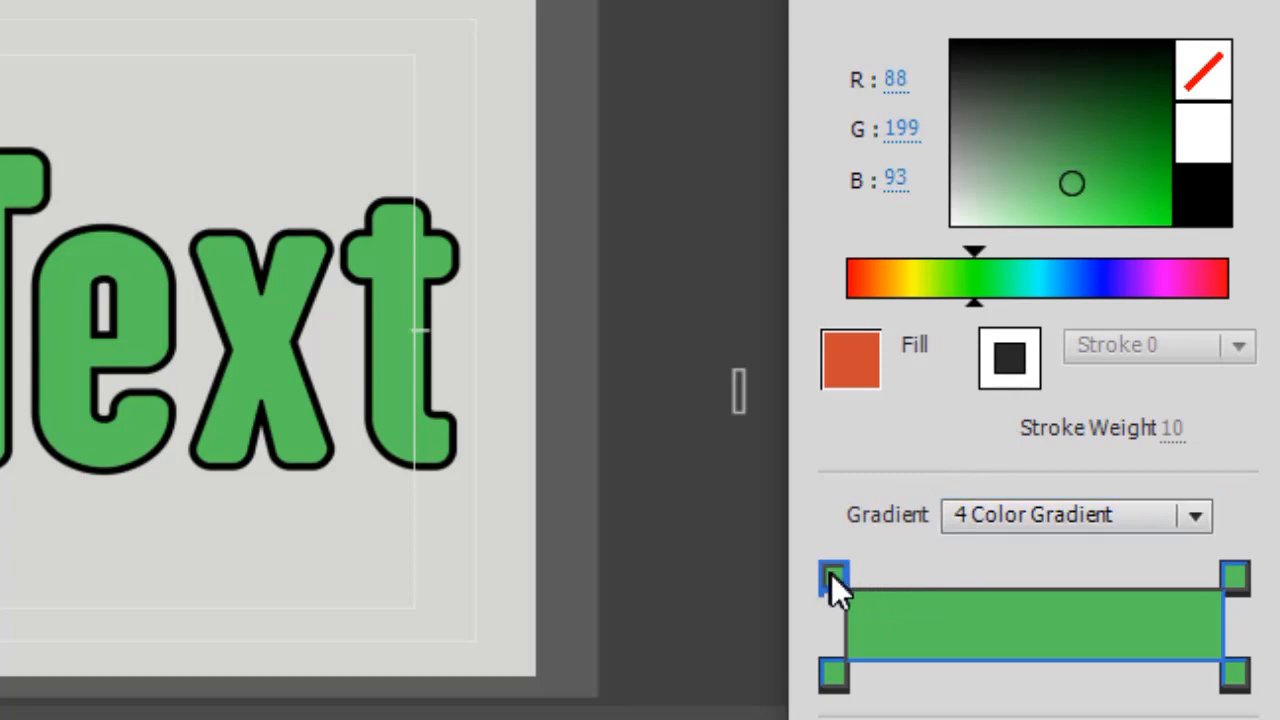
{"action": "left_click", "coordinate": [876, 282]}
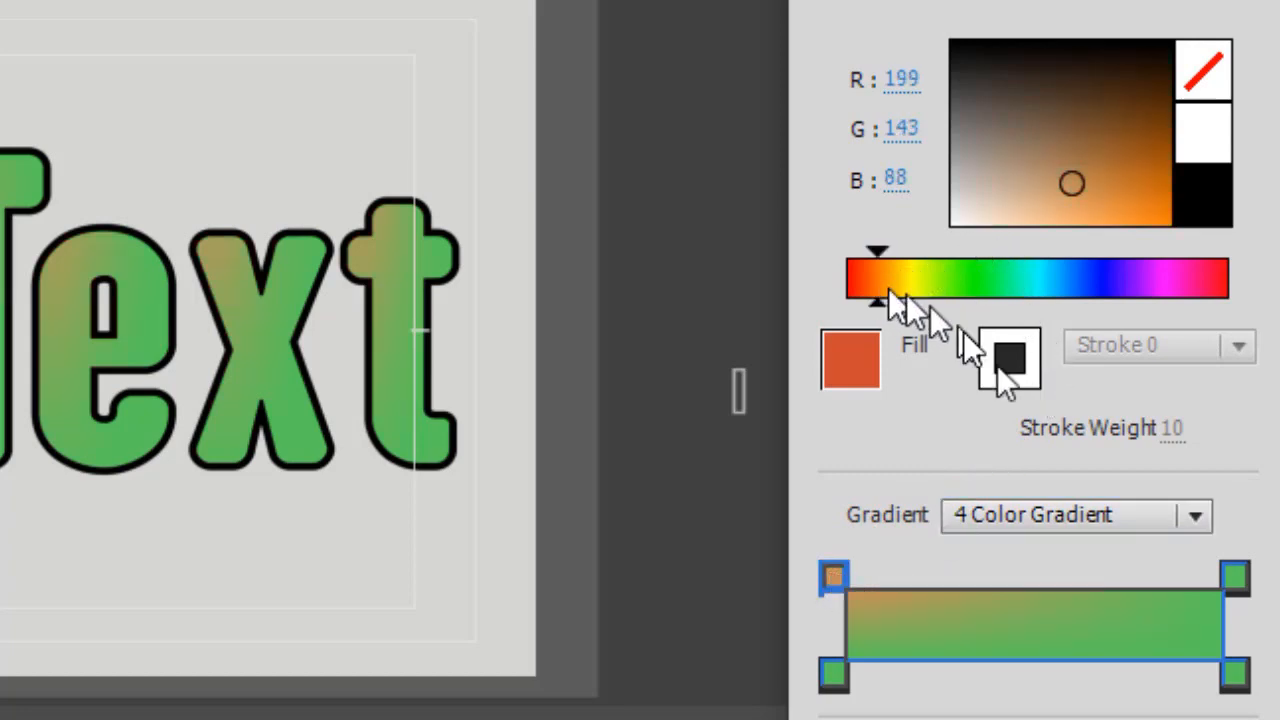
{"action": "left_click", "coordinate": [1234, 578]}
{"action": "left_click", "coordinate": [1108, 285]}
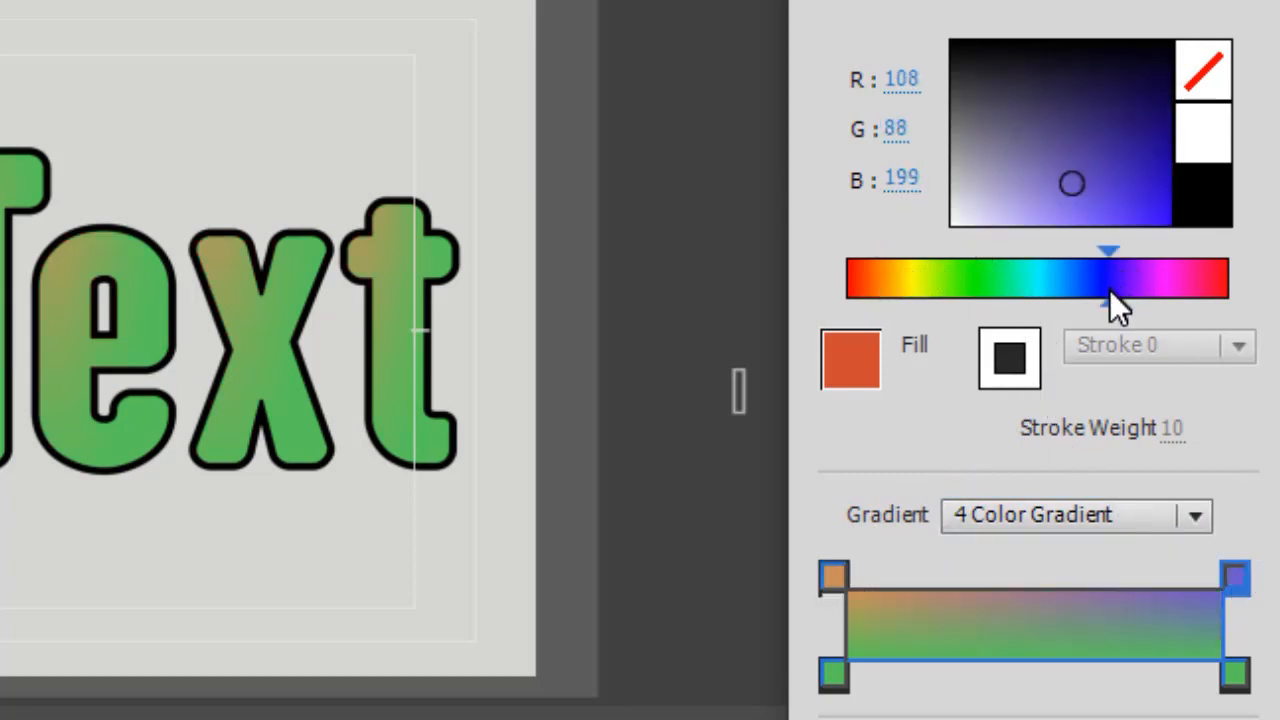
- Recolor the four-color gradient's lower-left corner bright yellow and its lower-right corner dark green (R 33, G 107, B 37)
{"action": "left_click", "coordinate": [834, 676]}
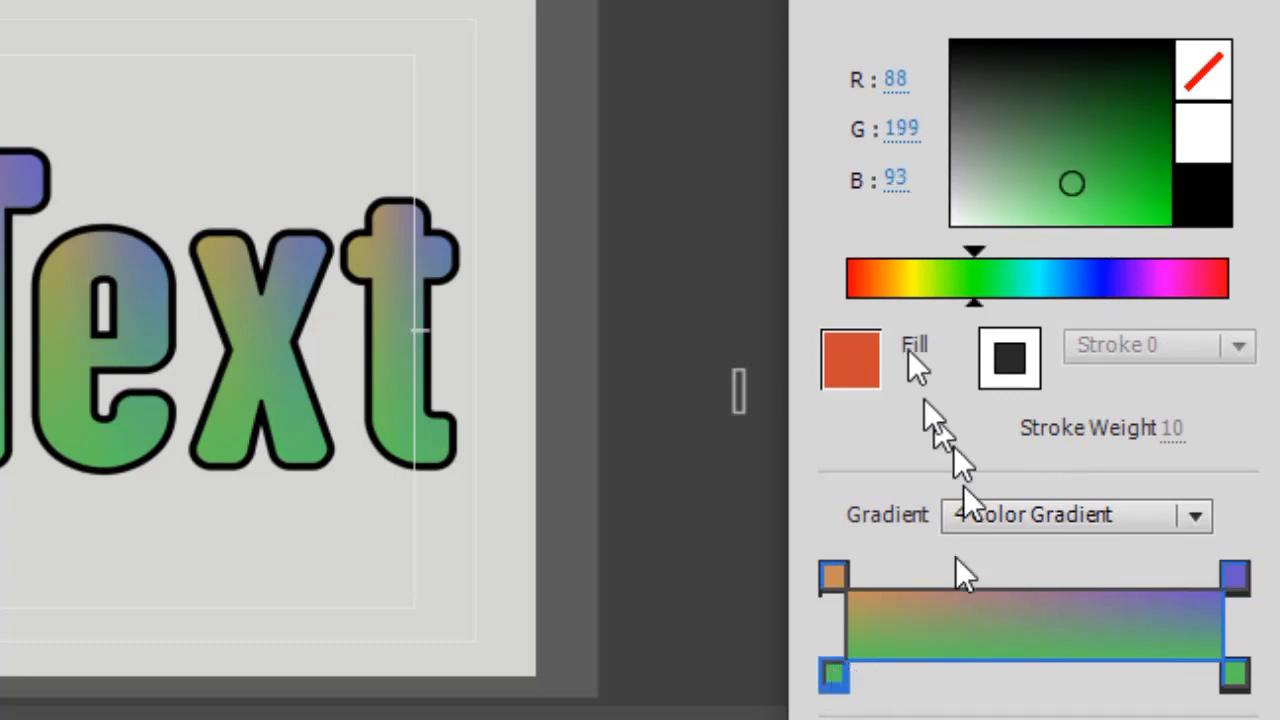
{"action": "left_click", "coordinate": [916, 286]}
{"action": "left_click", "coordinate": [1139, 205]}
{"action": "left_click", "coordinate": [1235, 675]}
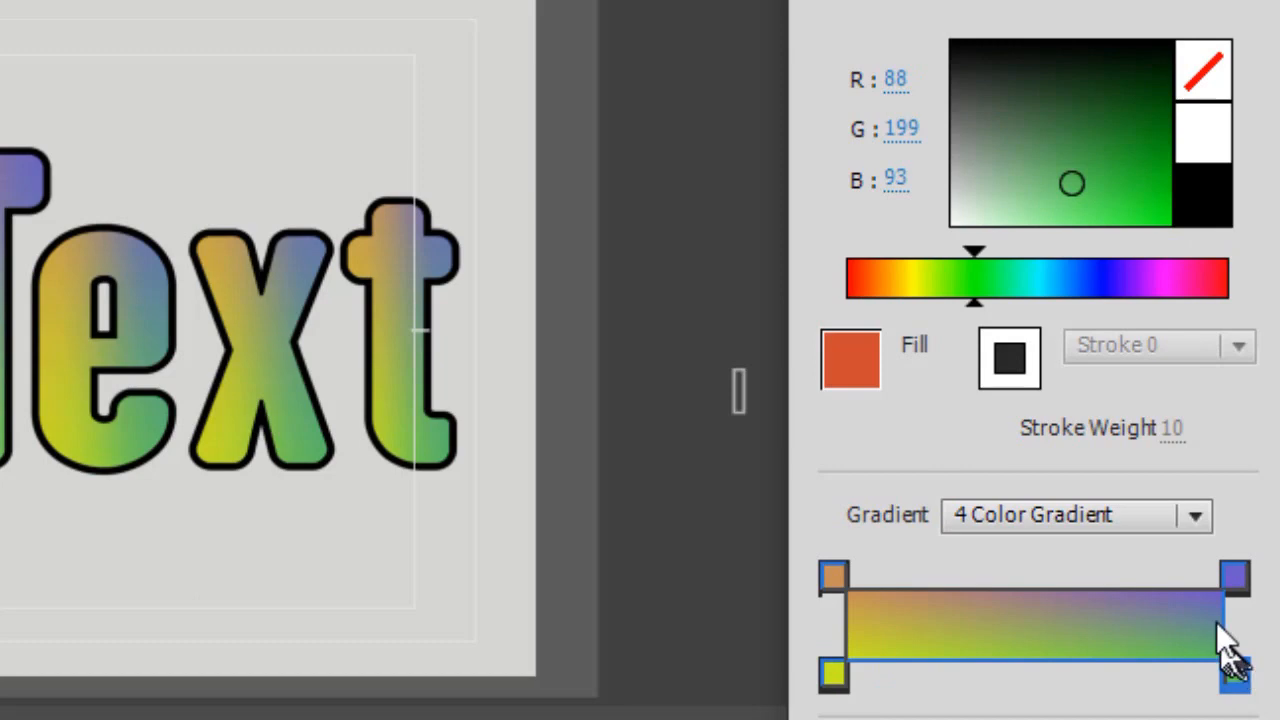
{"action": "left_click", "coordinate": [1130, 185]}
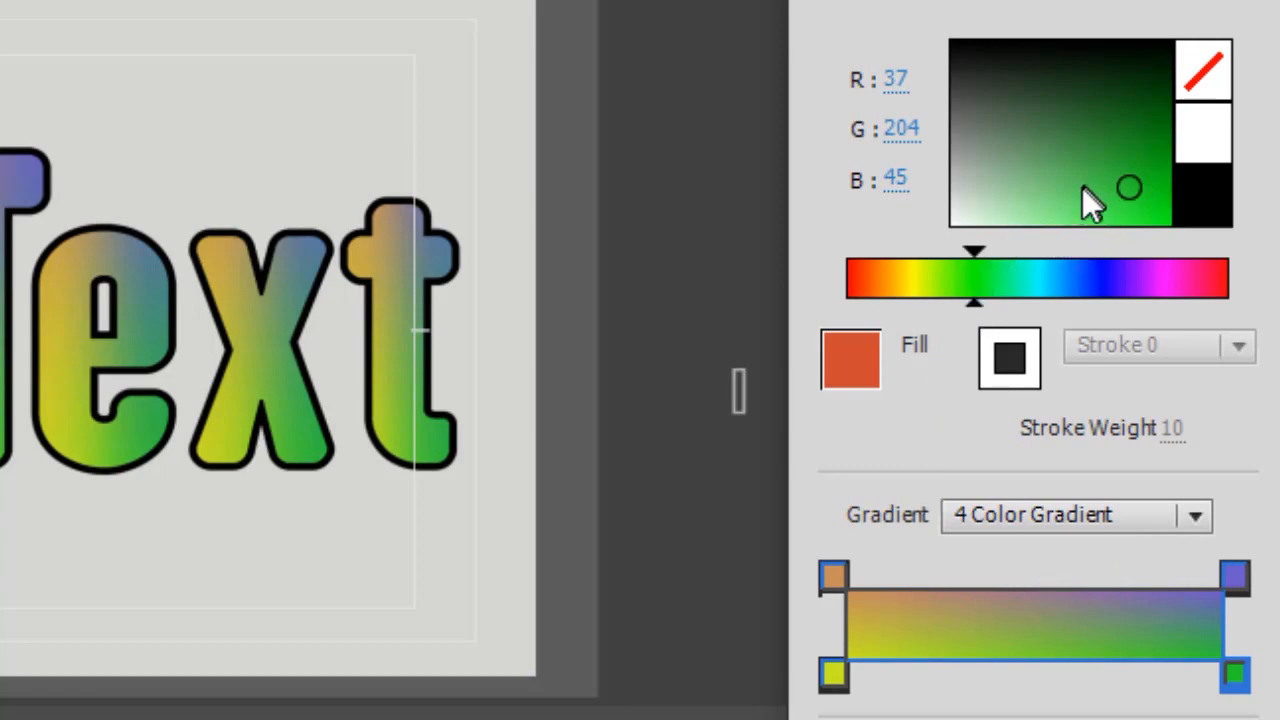
{"action": "left_click", "coordinate": [1102, 118]}
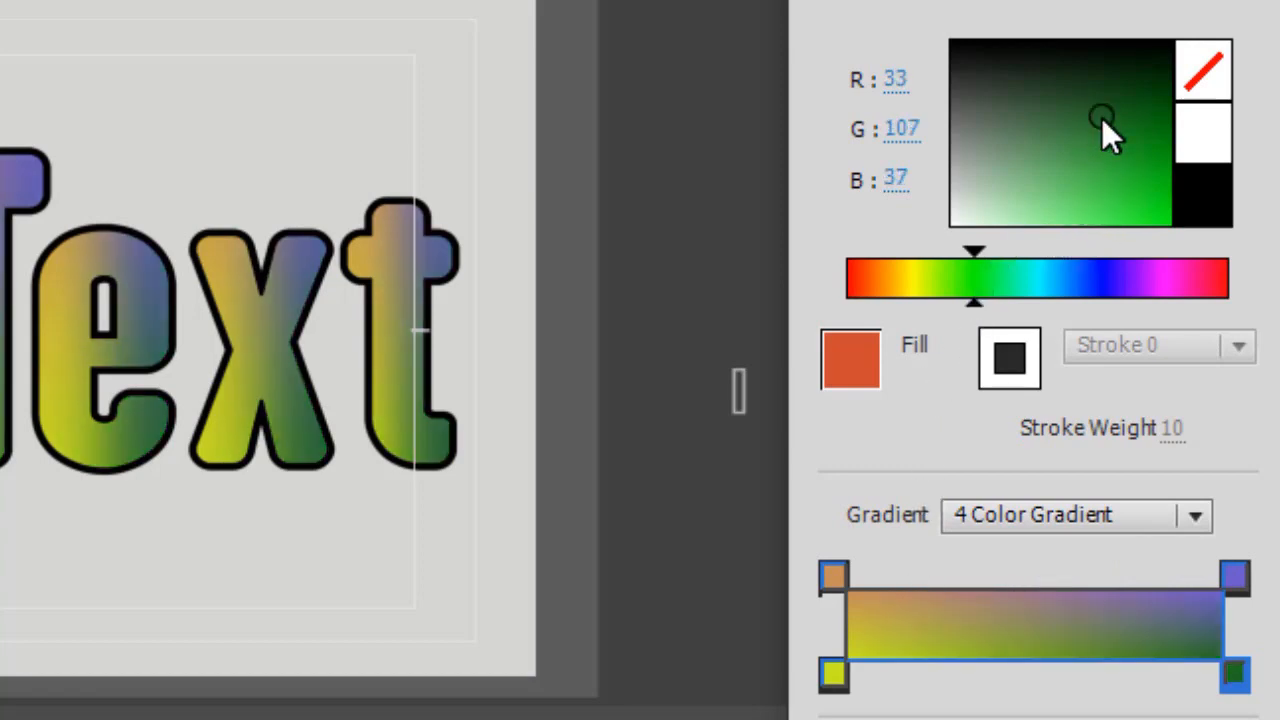
- Recolor the four-color gradient's upper-right corner light green (R 110, G 199, B 88)
{"action": "left_click", "coordinate": [1235, 578]}
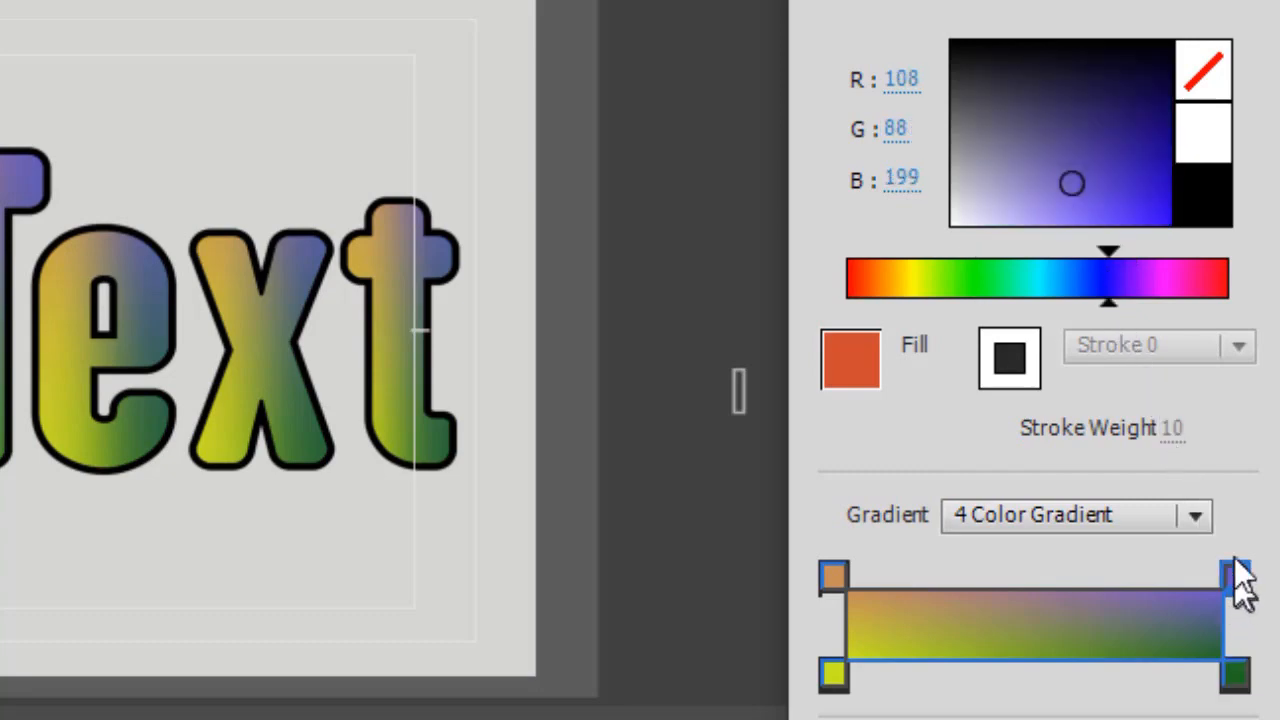
{"action": "left_click", "coordinate": [957, 285]}
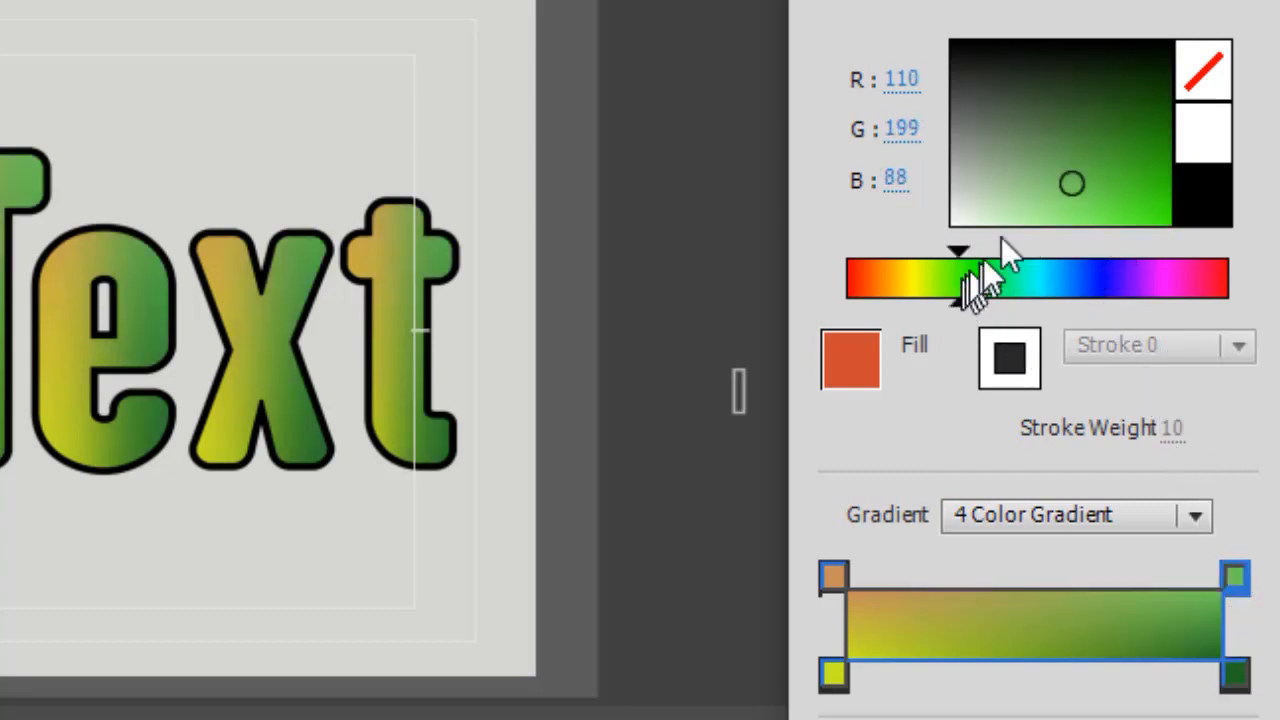
- Recolor the four-color gradient's upper-right corner brighter green (R 80, G 212, B 47) and change the fill's gradient type to Bevel
{"action": "left_click", "coordinate": [1121, 194]}
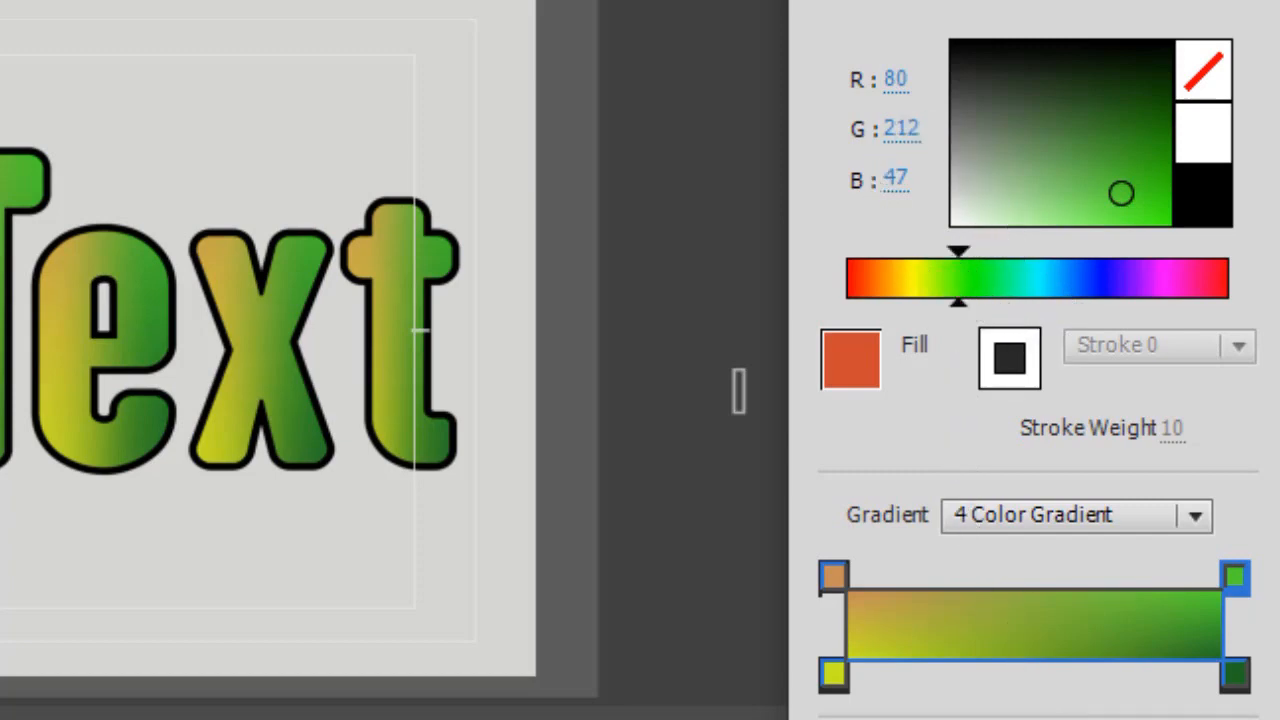
{"action": "left_click", "coordinate": [1197, 517]}
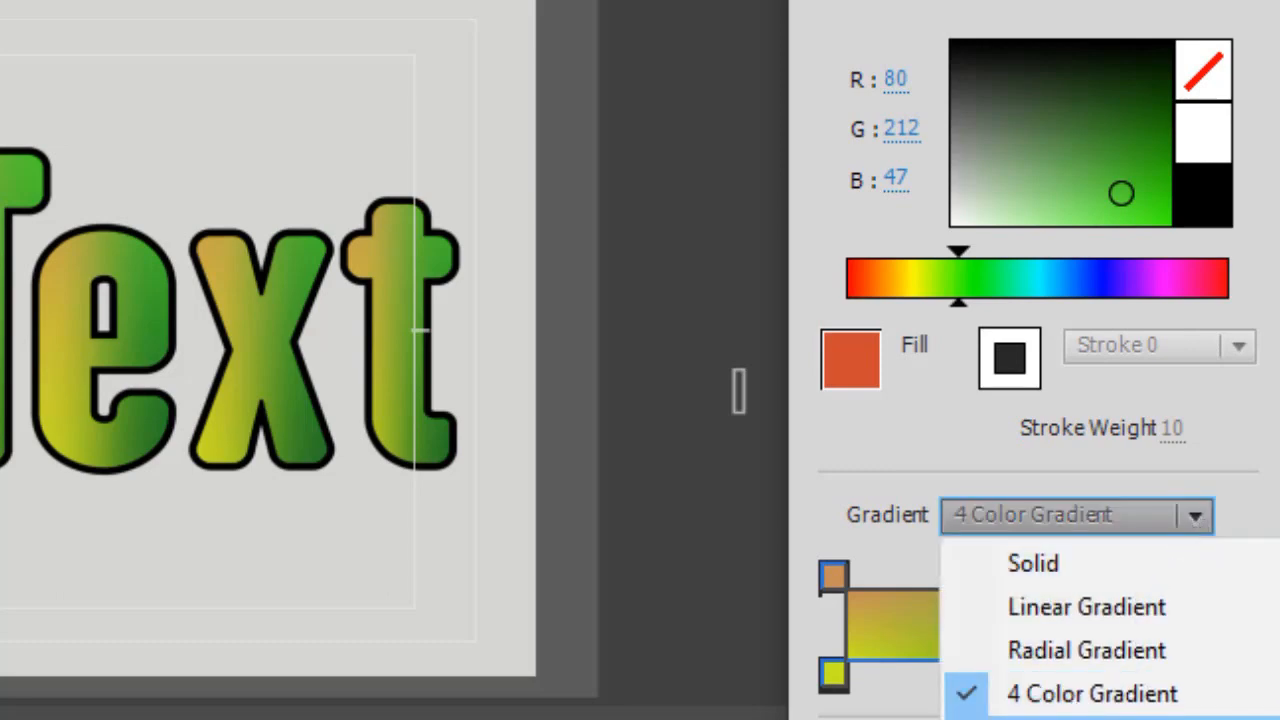
{"action": "left_click", "coordinate": [1110, 719]}
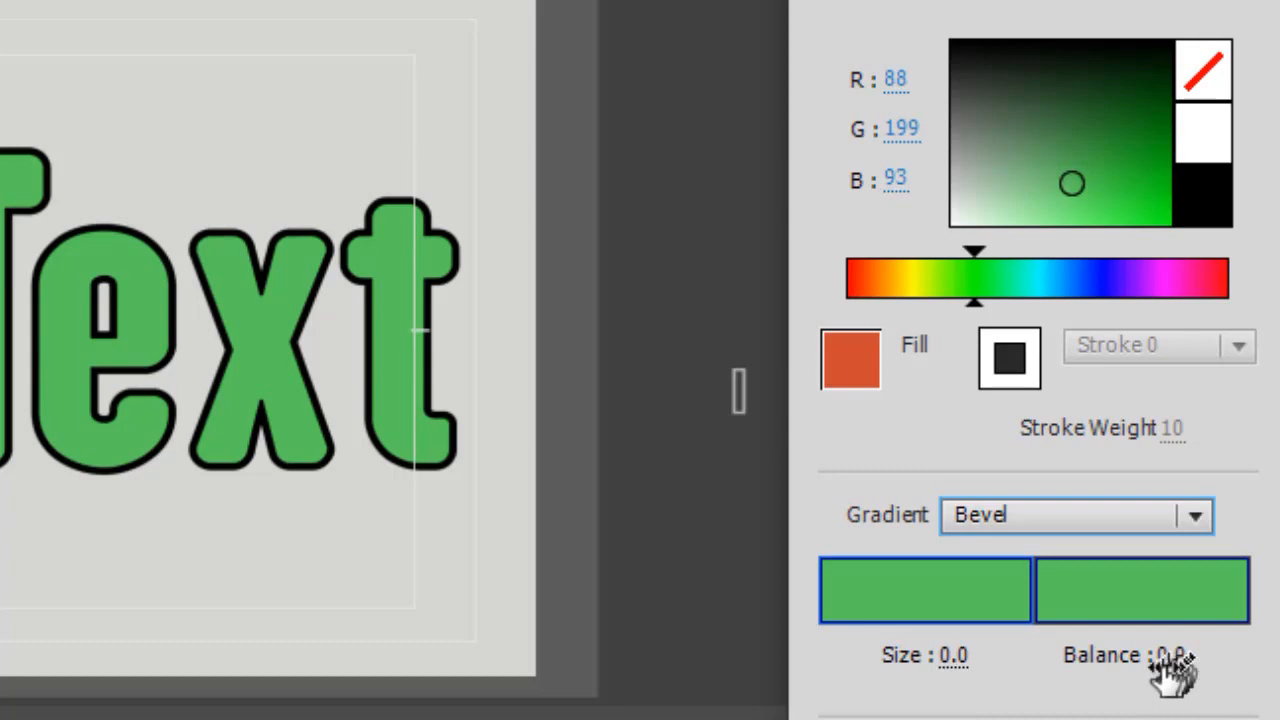
- Set the bevel size to 50 and recolor the first bevel color yellow (R 190, G 199, B 88)
{"action": "left_click", "coordinate": [956, 656]}
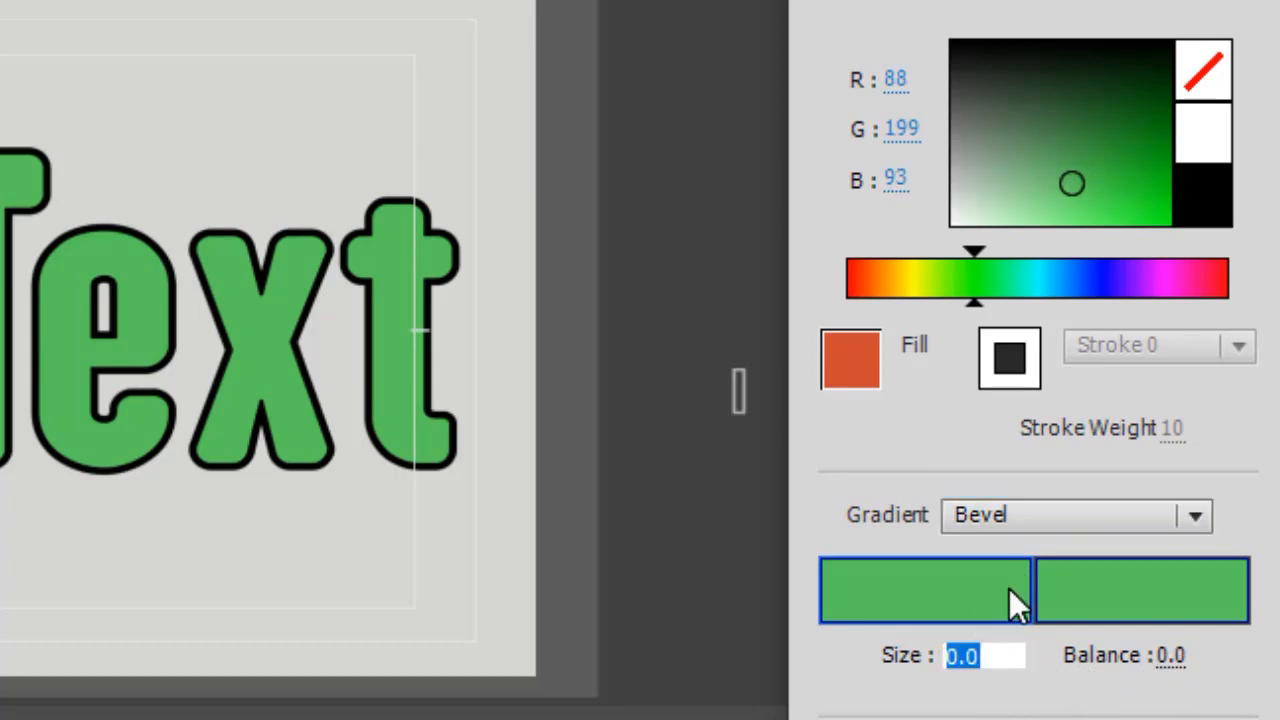
{"action": "type", "text": "50"}
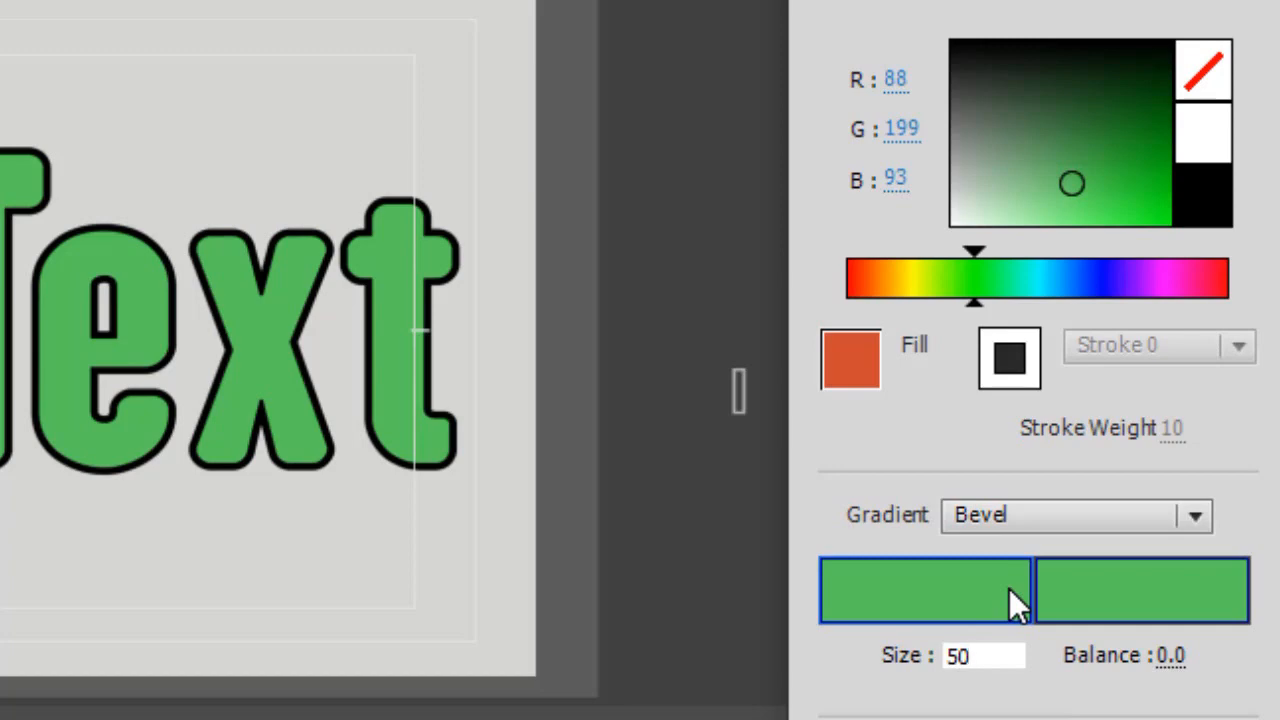
{"action": "key", "text": "Return"}
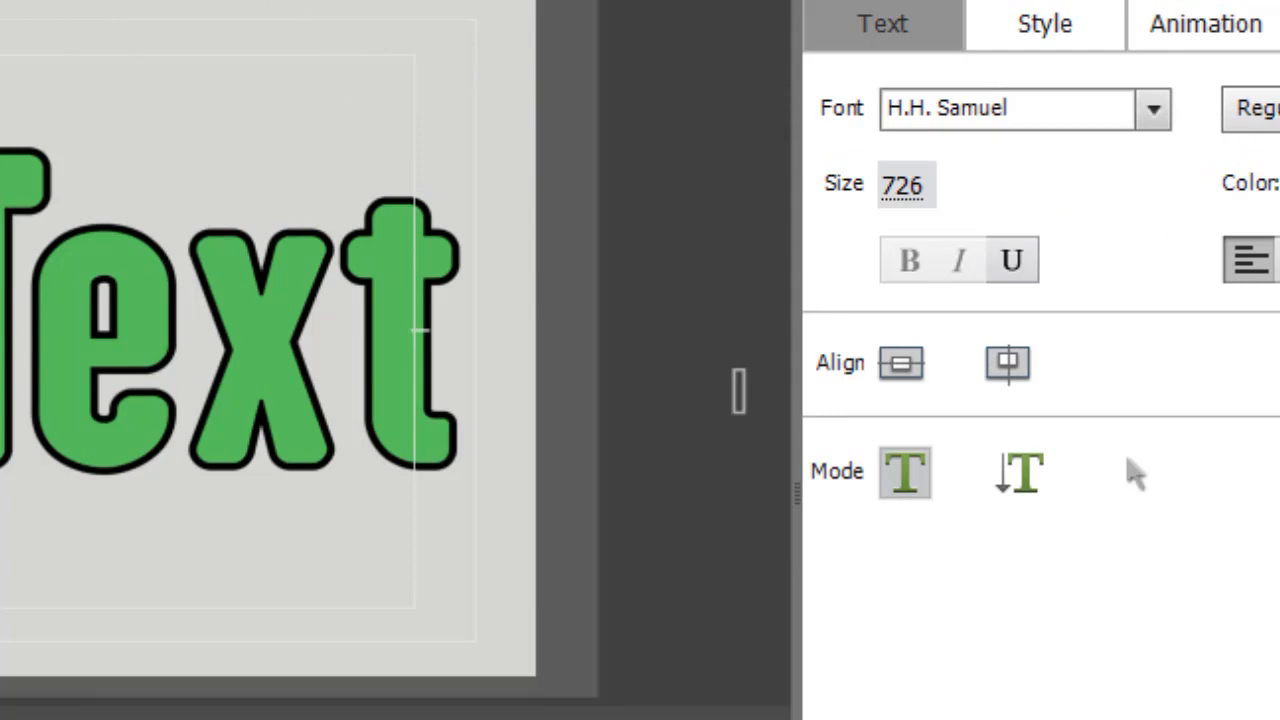
{"action": "left_click", "coordinate": [1278, 183]}
{"action": "left_click_drag", "start_coordinate": [329, 0], "coordinate": [1078, 12]}
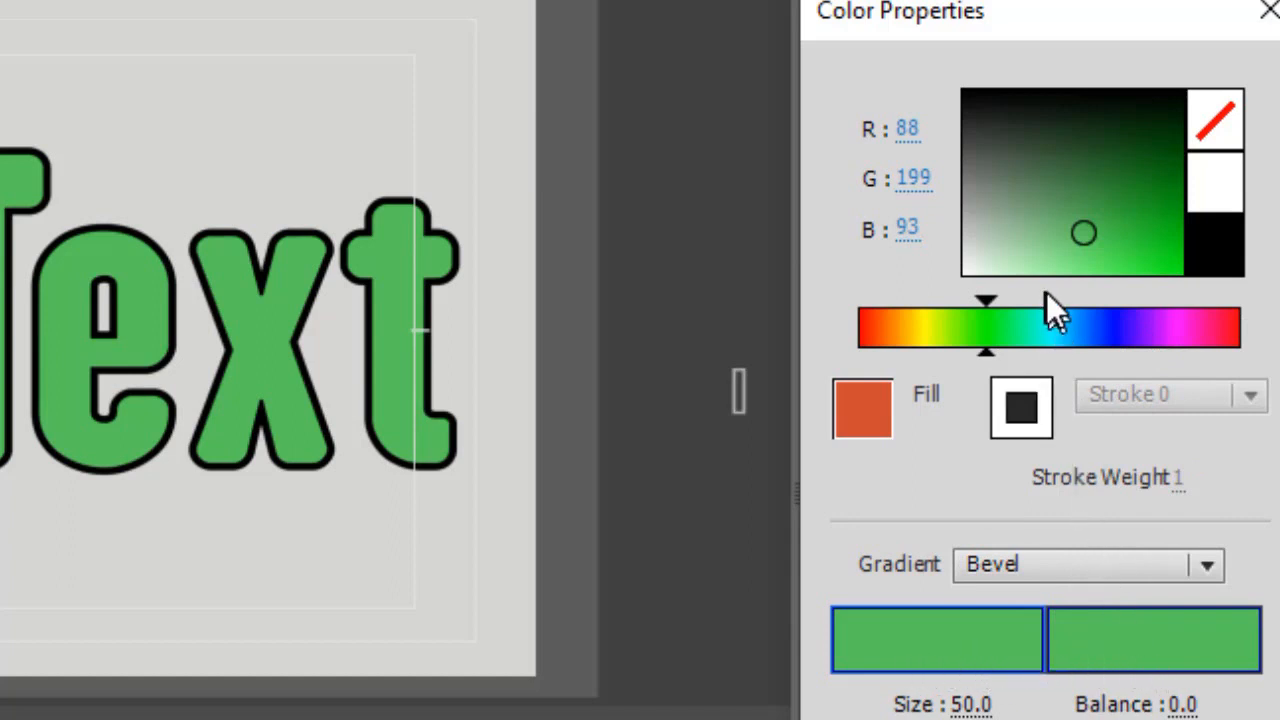
{"action": "left_click", "coordinate": [920, 339]}
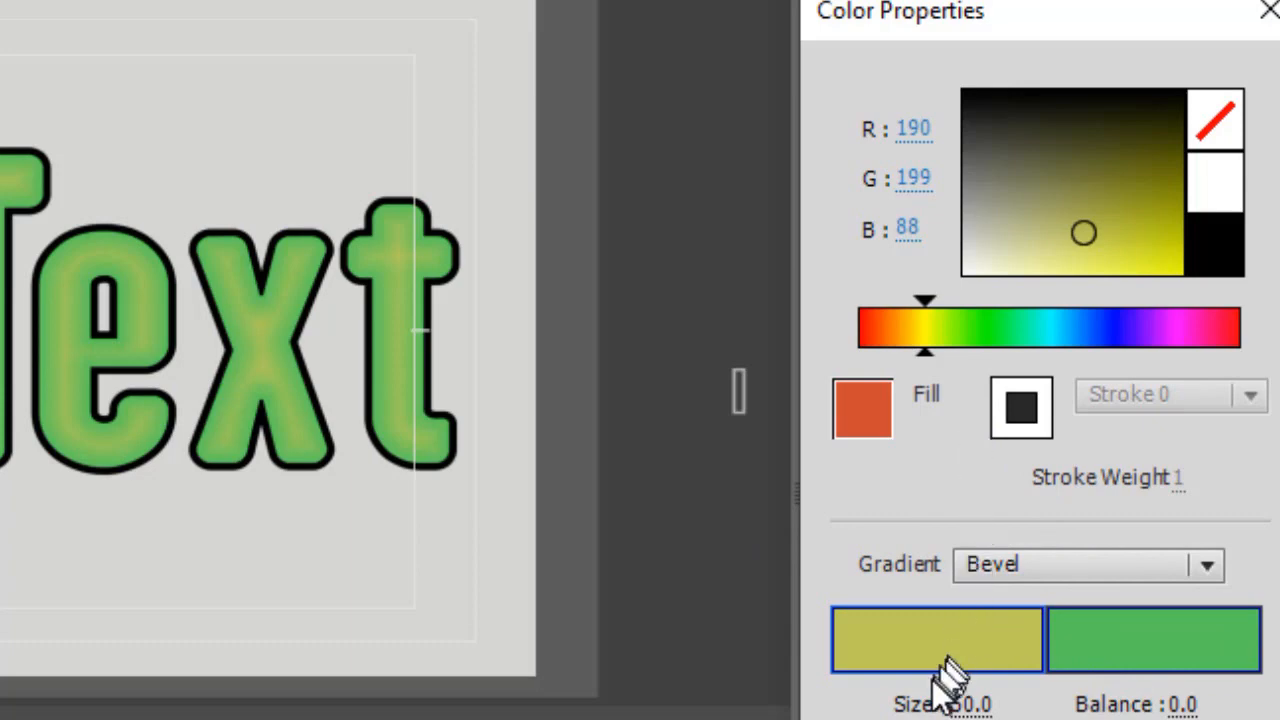
- Try bevel balance values of 0.4, 0.7 and 0.2 on the text fill
{"action": "left_click", "coordinate": [1185, 705]}
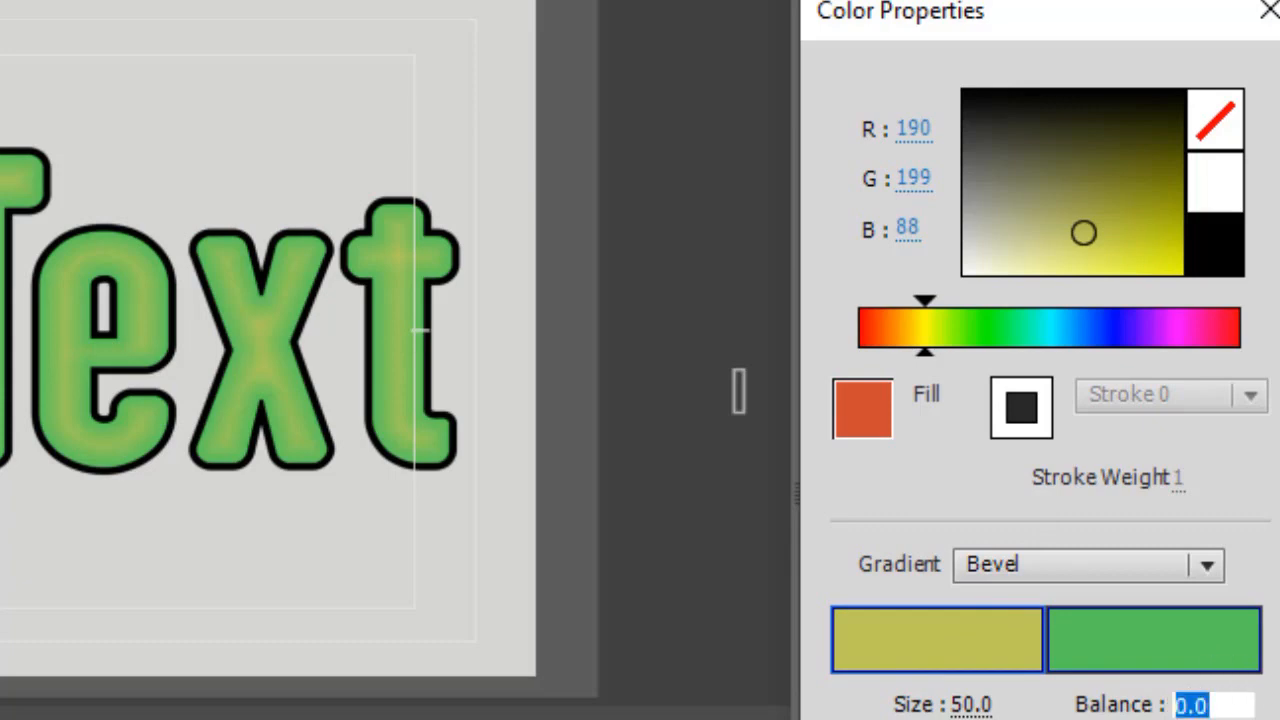
{"action": "type", "text": ".4"}
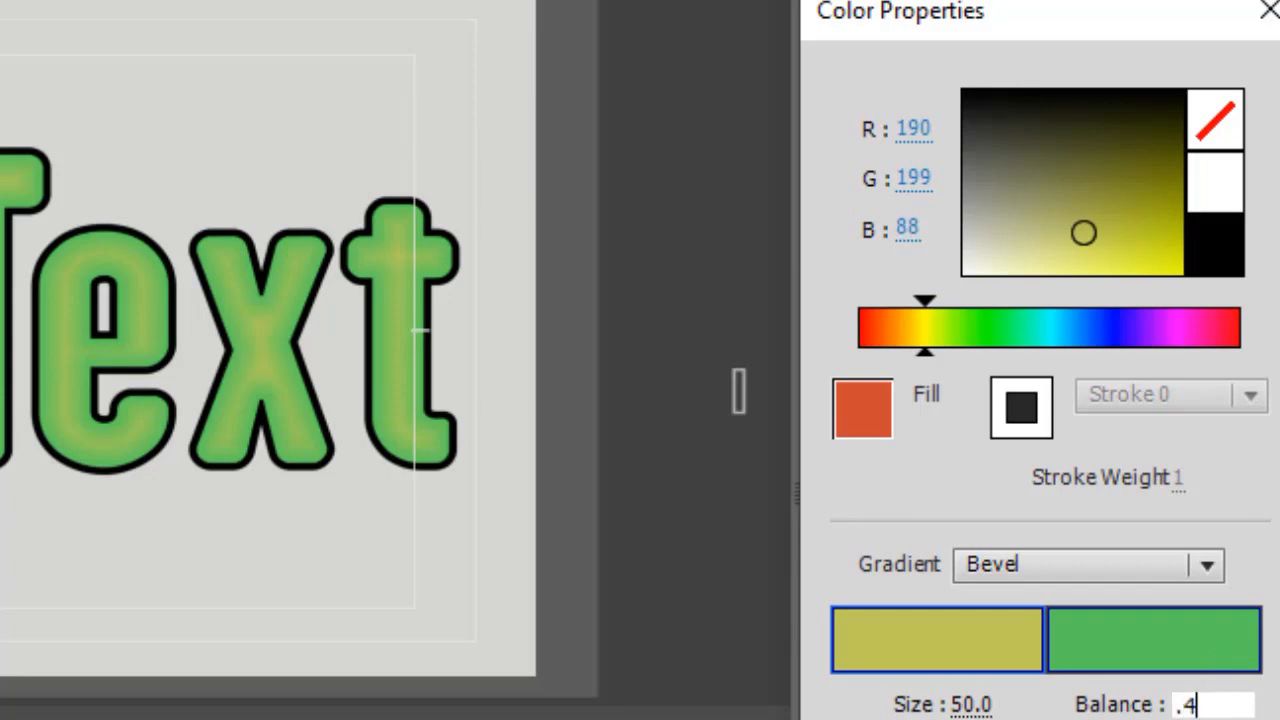
{"action": "key", "text": "Return"}
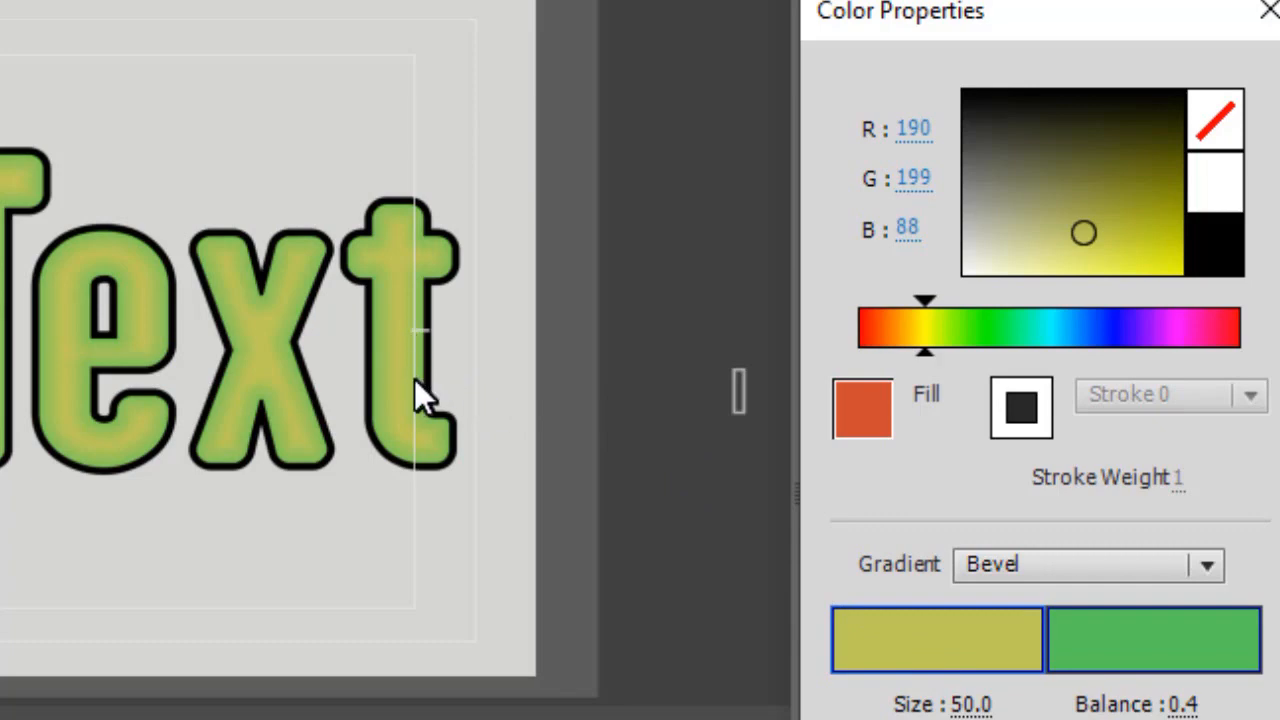
{"action": "left_click", "coordinate": [1184, 705]}
{"action": "type", "text": ".7"}
{"action": "key", "text": "Return"}
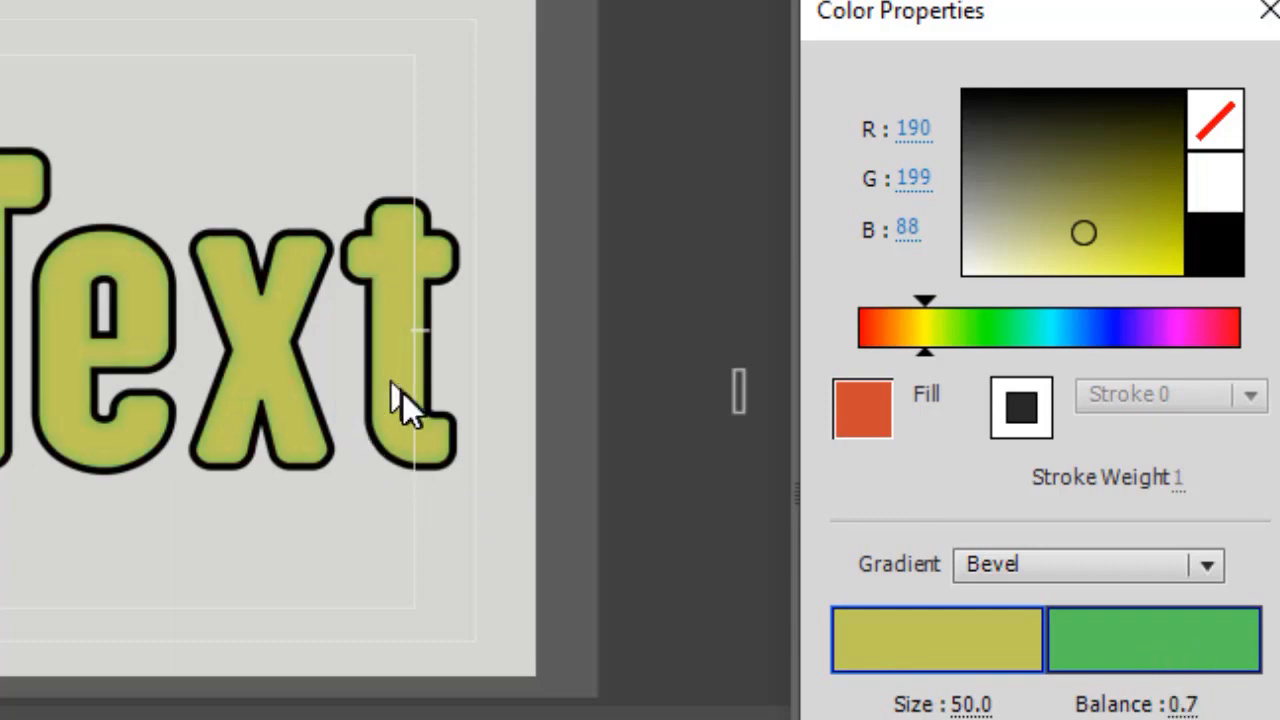
{"action": "left_click", "coordinate": [1188, 705]}
{"action": "type", "text": ".2"}
{"action": "key", "text": "Return"}
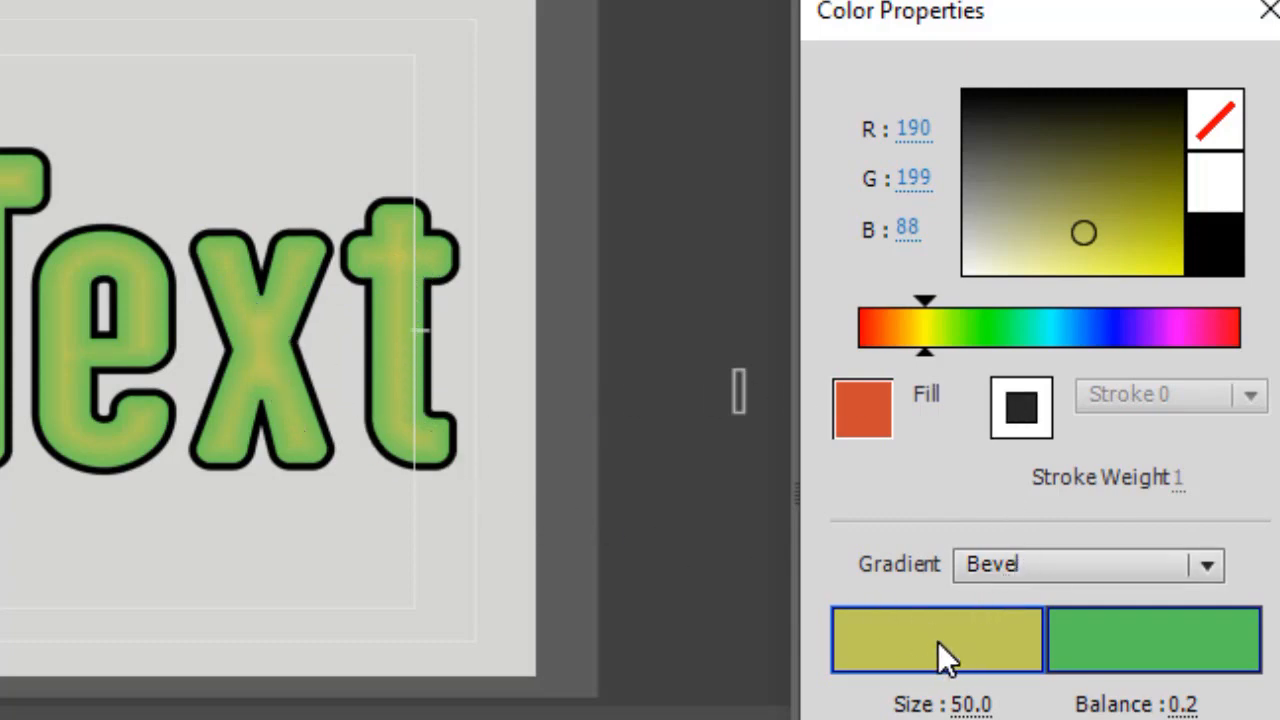
- Recolor the first bevel color dark green (R 47, G 89, B 49) and set the bevel balance to 0.35
{"action": "left_click", "coordinate": [987, 330]}
{"action": "left_click", "coordinate": [1063, 152]}
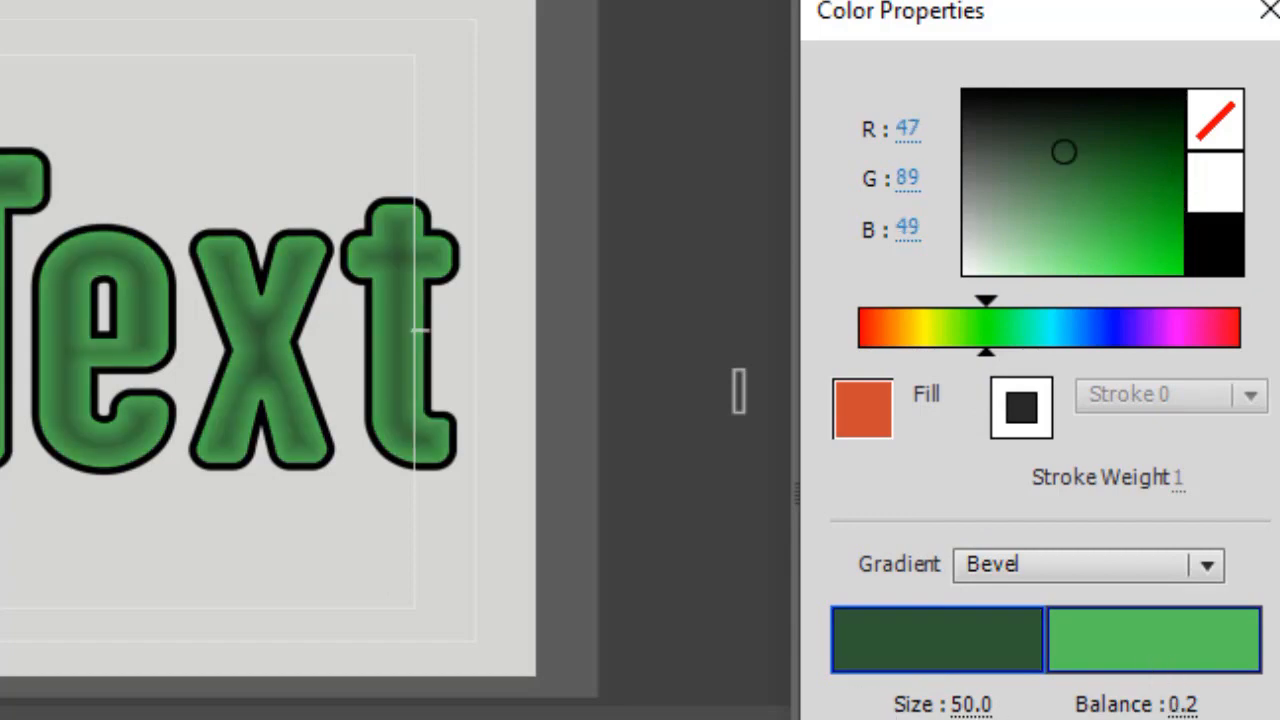
{"action": "left_click", "coordinate": [1195, 704]}
{"action": "type", "text": "."}
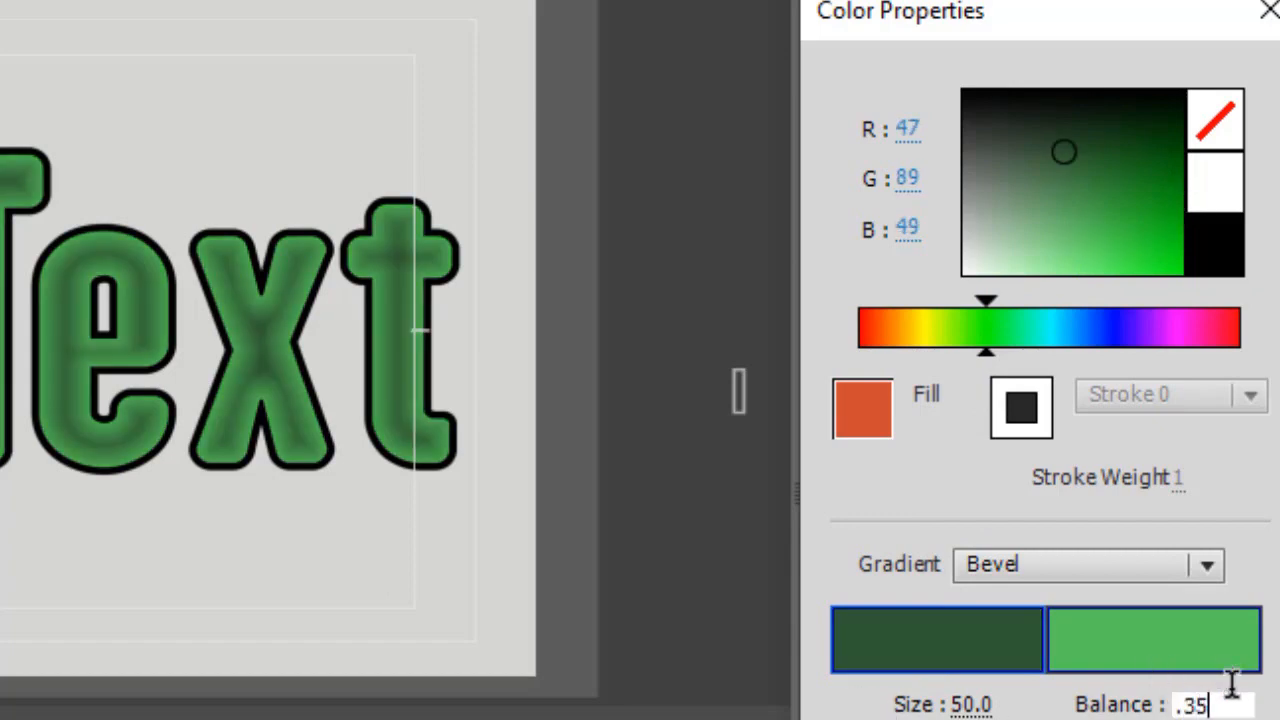
{"action": "type", "text": "35"}
{"action": "key", "text": "Return"}
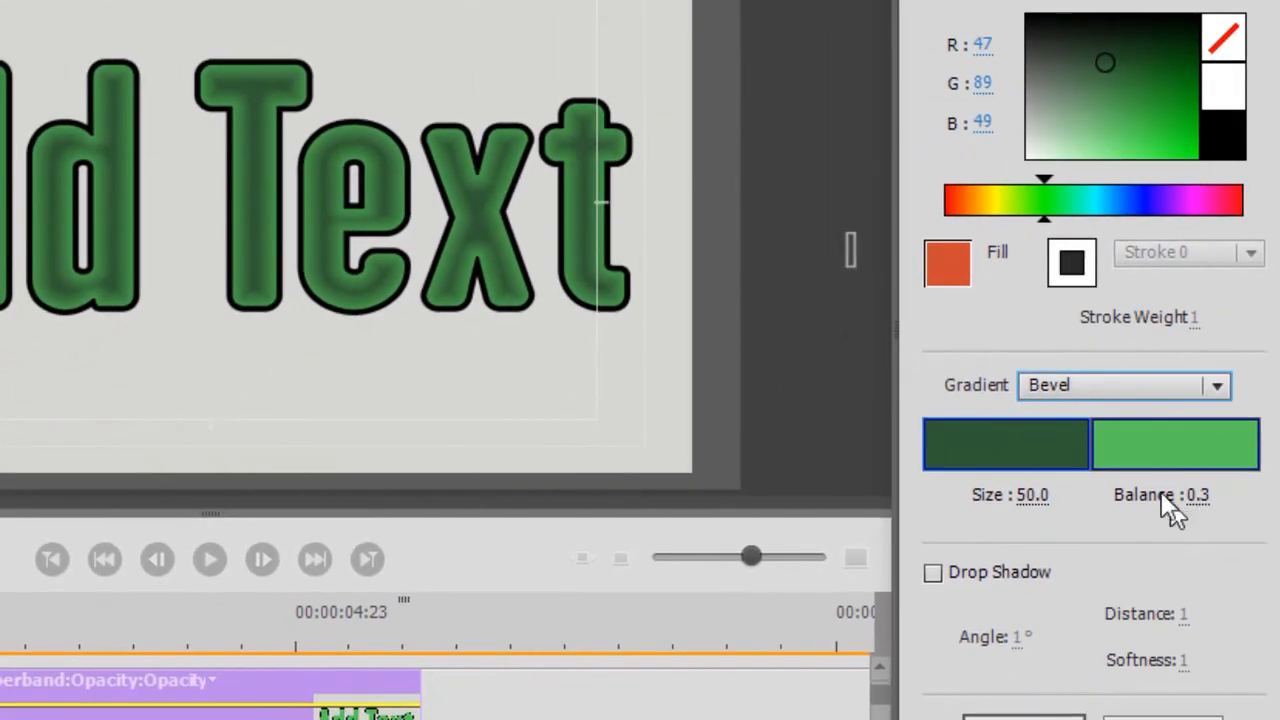
- Try the Eliminate fill type on the text, switching its drop shadow on and off to compare
{"action": "left_click", "coordinate": [1216, 387]}
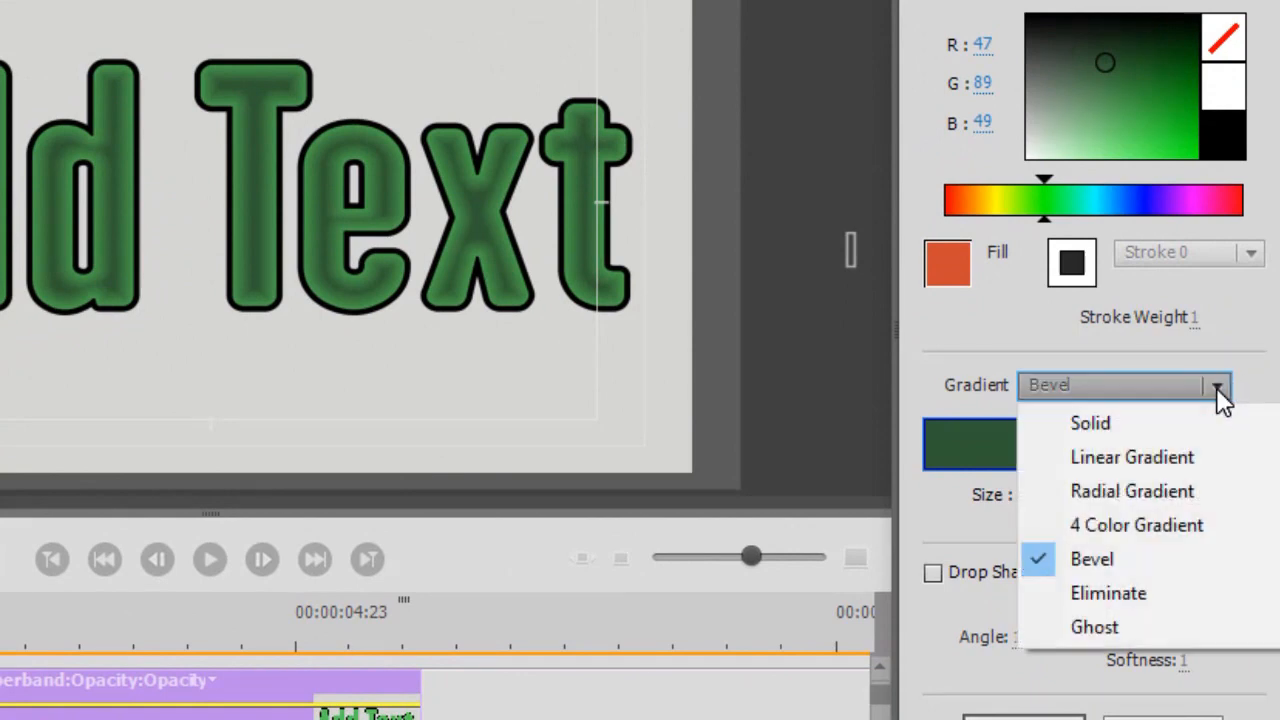
{"action": "left_click", "coordinate": [1122, 592]}
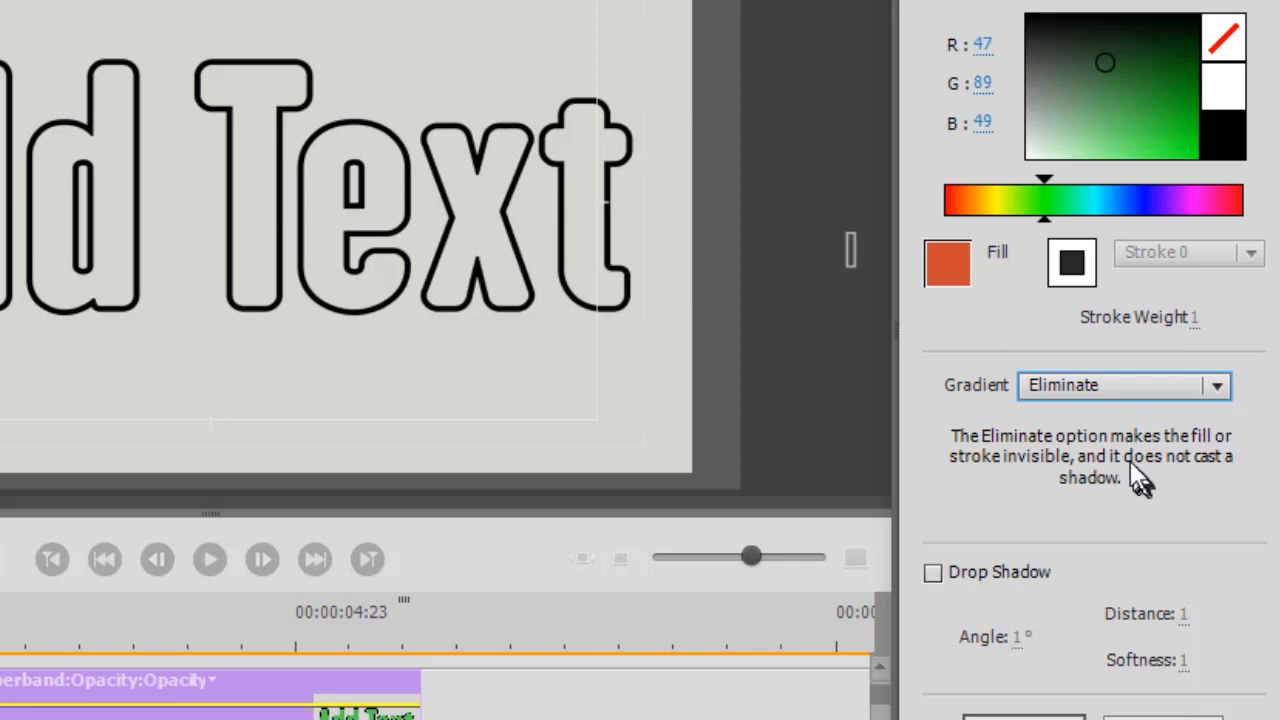
{"action": "left_click", "coordinate": [932, 573]}
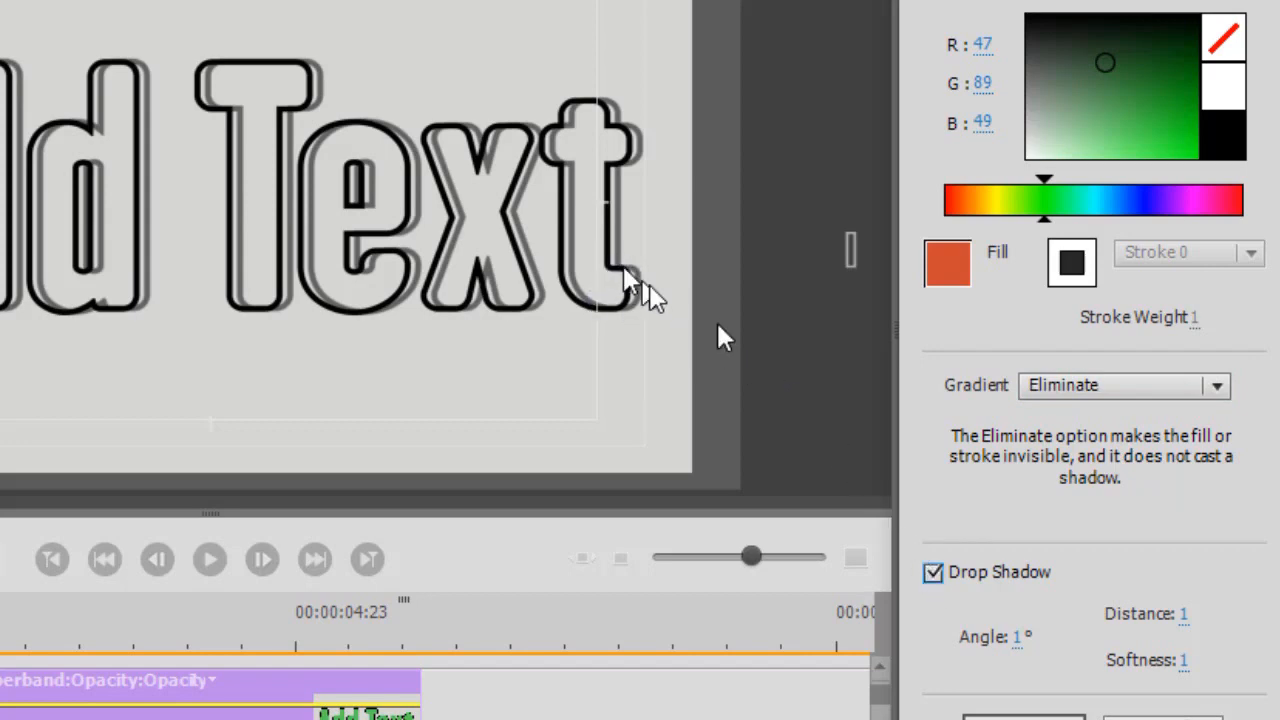
{"action": "left_click", "coordinate": [931, 572]}
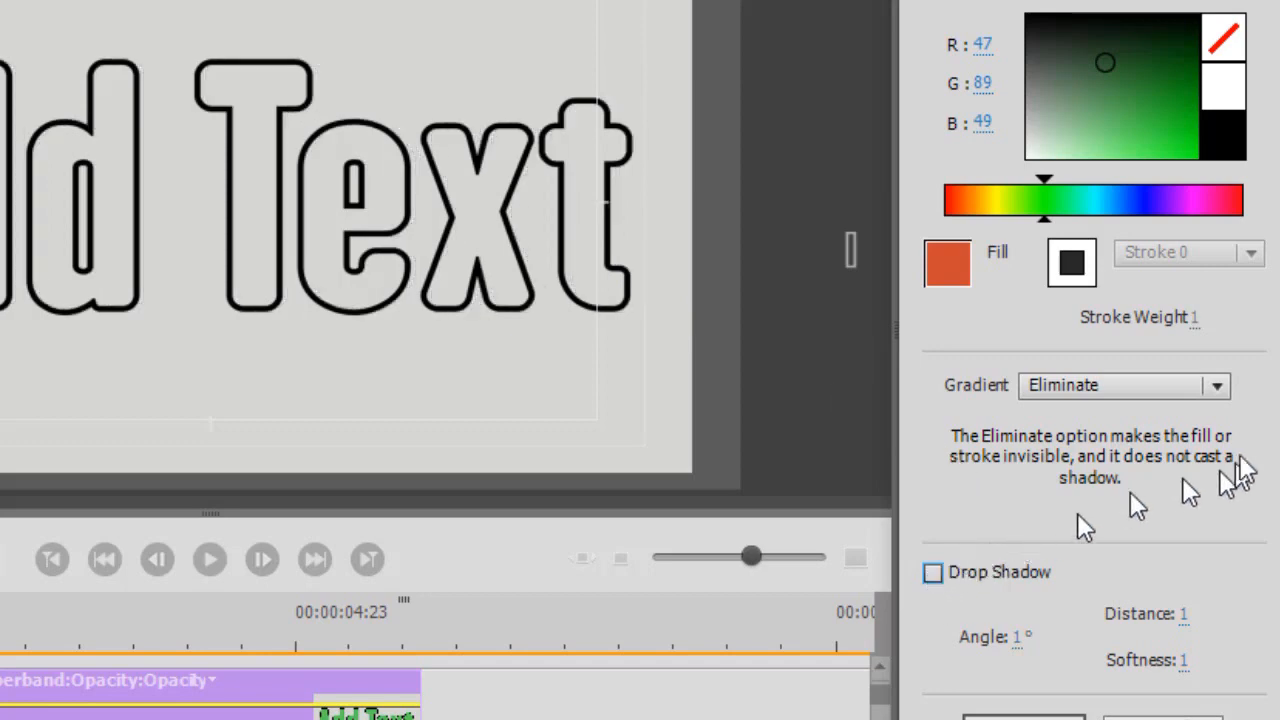
- Change the fill's gradient type to Ghost and test two green fill colors with the drop shadow temporarily enabled
{"action": "left_click", "coordinate": [1216, 389]}
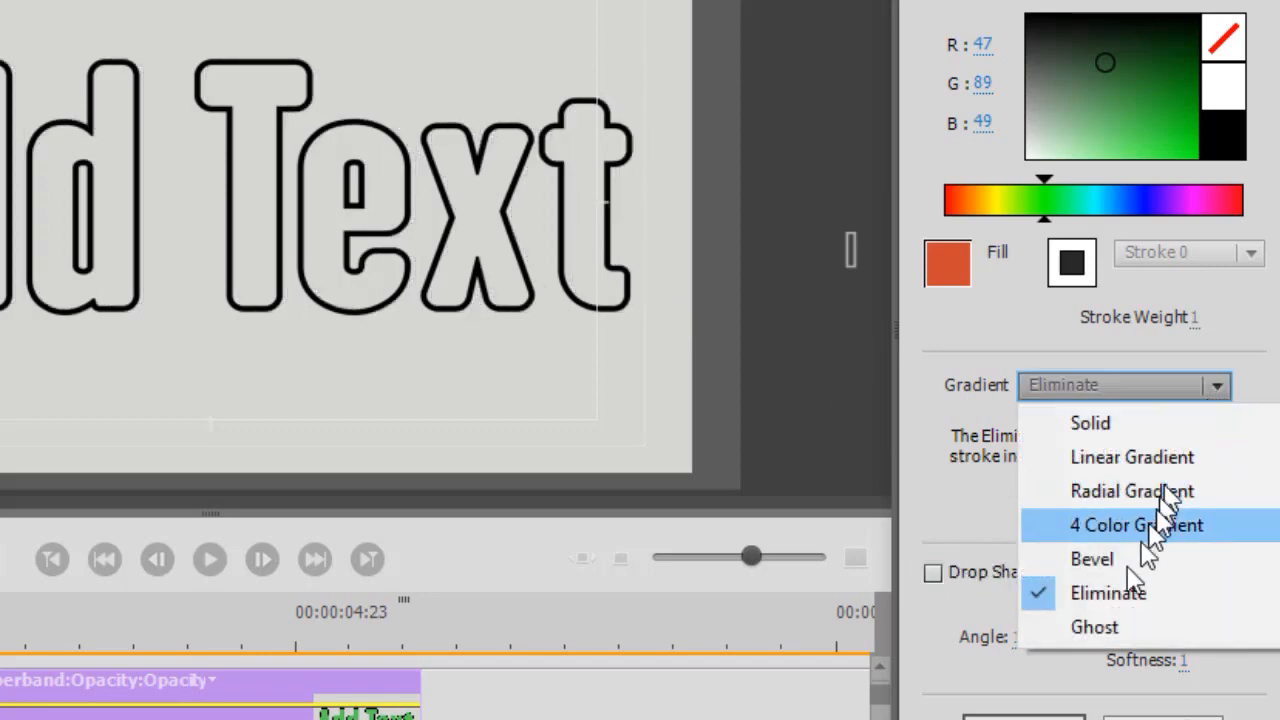
{"action": "left_click", "coordinate": [1110, 640]}
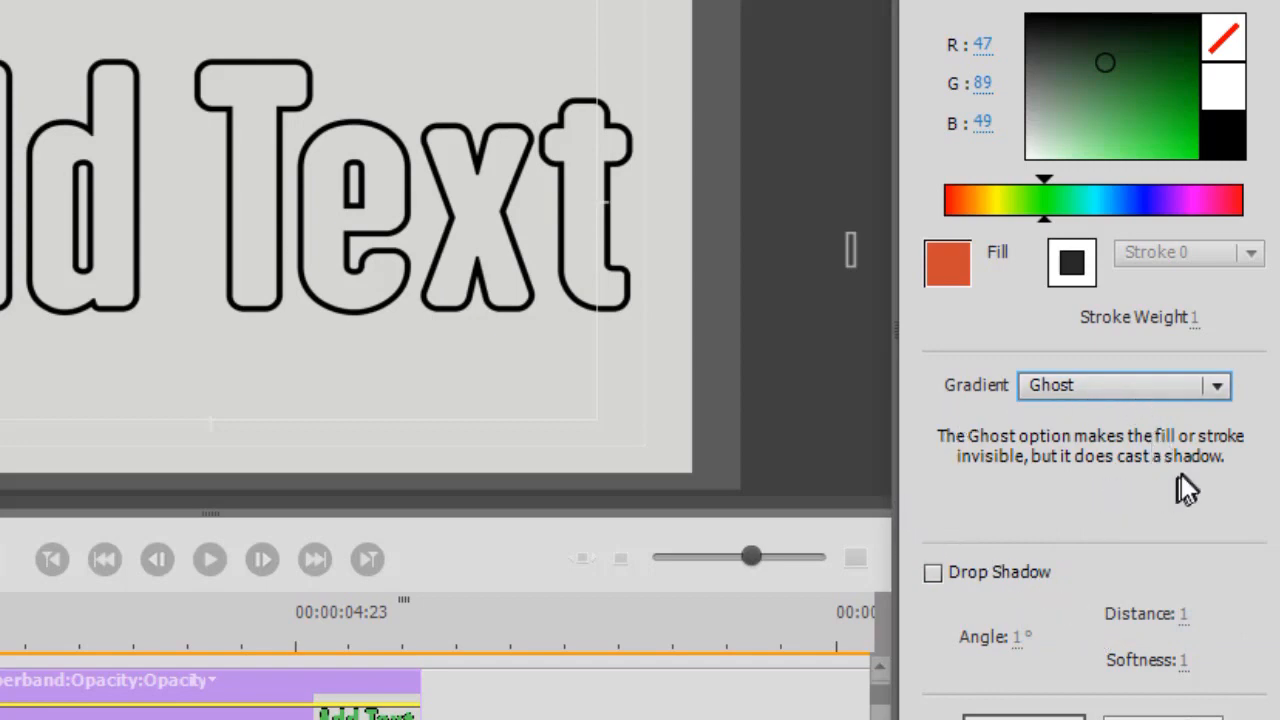
{"action": "left_click", "coordinate": [932, 573]}
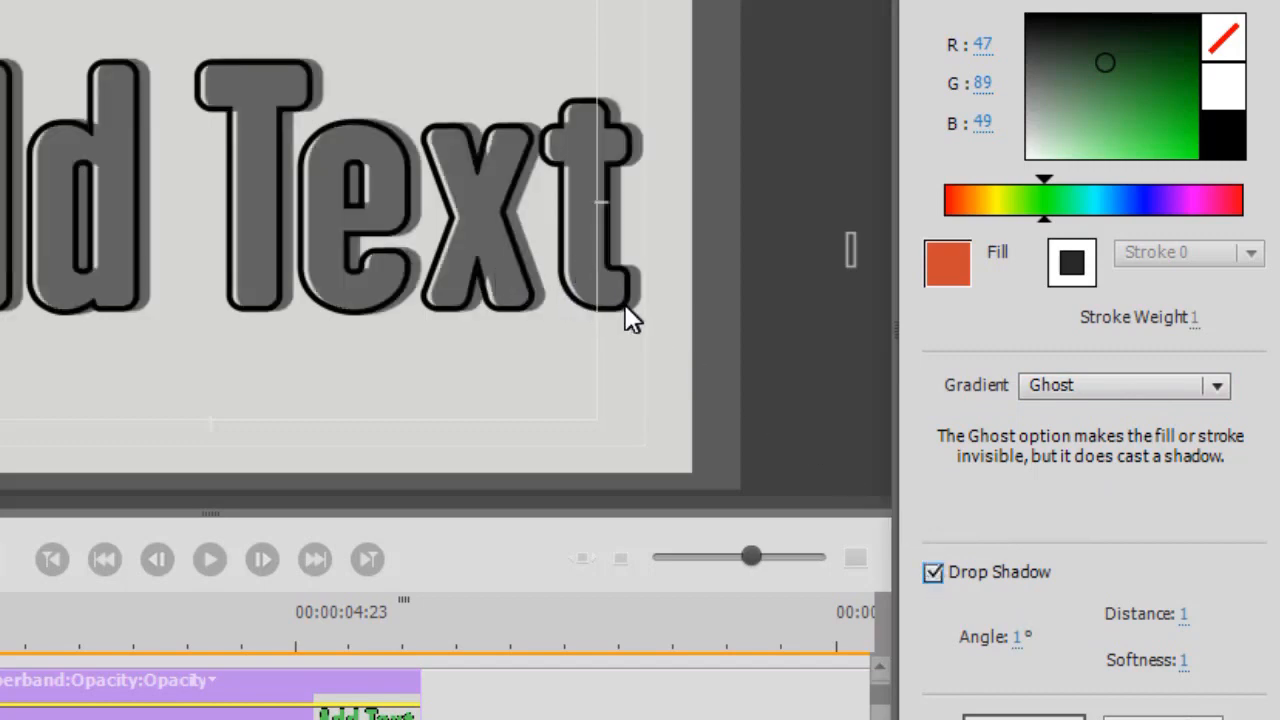
{"action": "left_click", "coordinate": [1142, 126]}
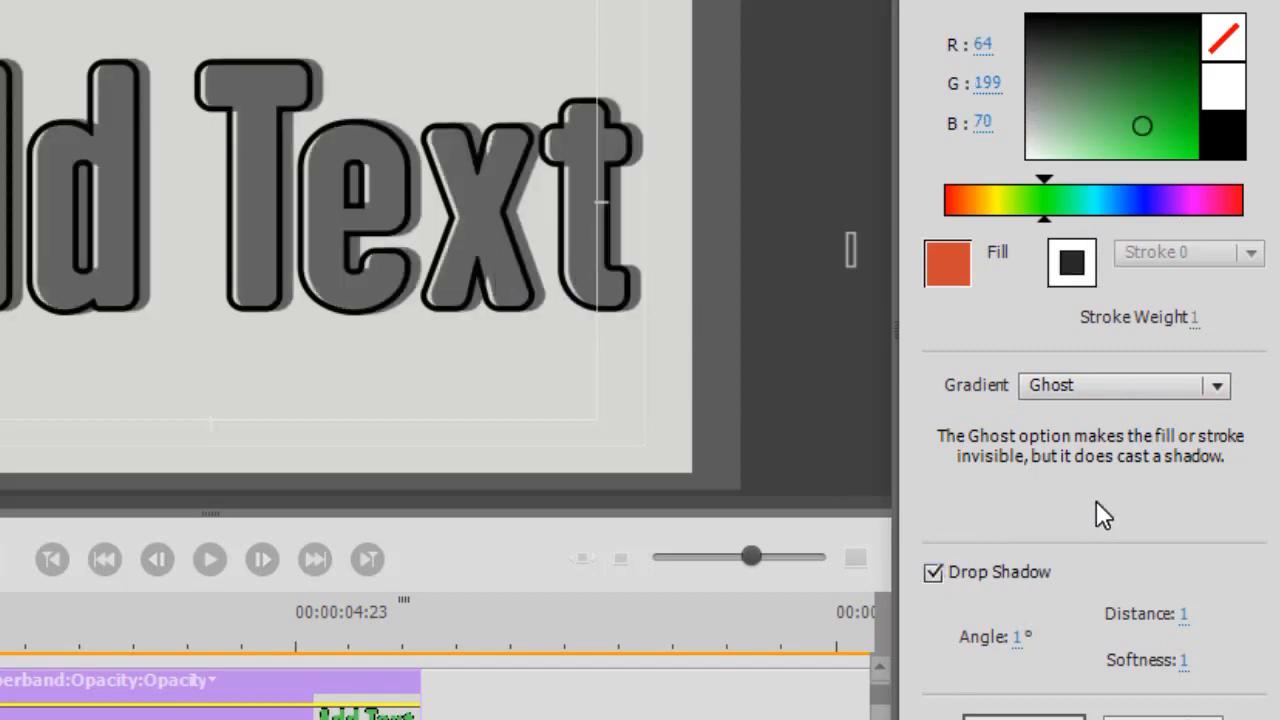
{"action": "left_click", "coordinate": [1111, 80]}
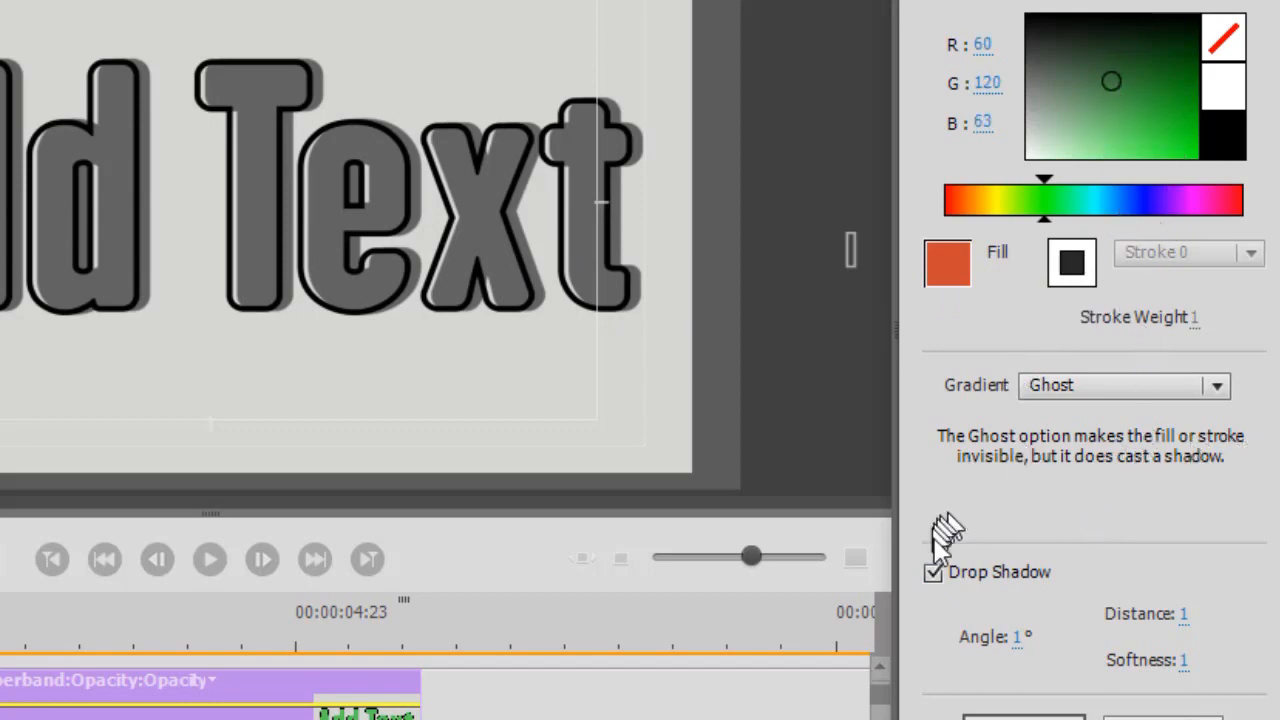
{"action": "left_click", "coordinate": [932, 573]}
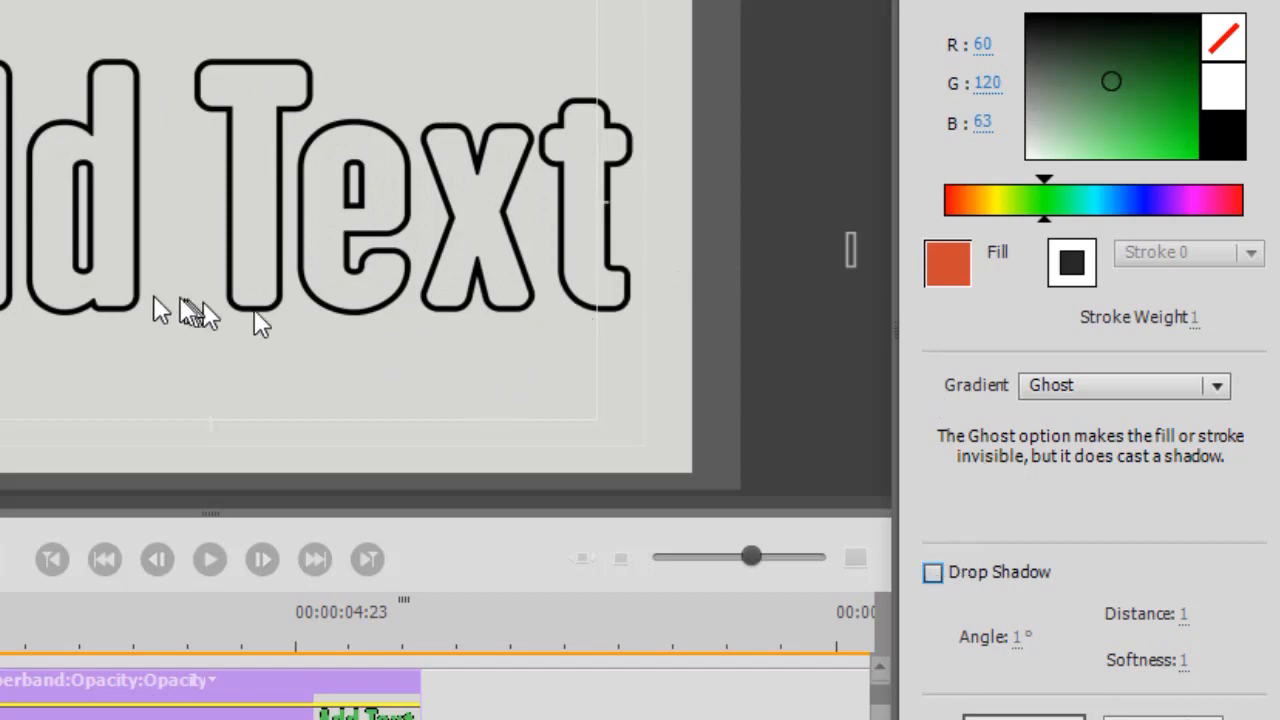
- Select Stroke 0 for editing and recolor the text outline blue (R 101, G 99, B 219)
{"action": "left_click", "coordinate": [1072, 262]}
{"action": "left_click", "coordinate": [1071, 275]}
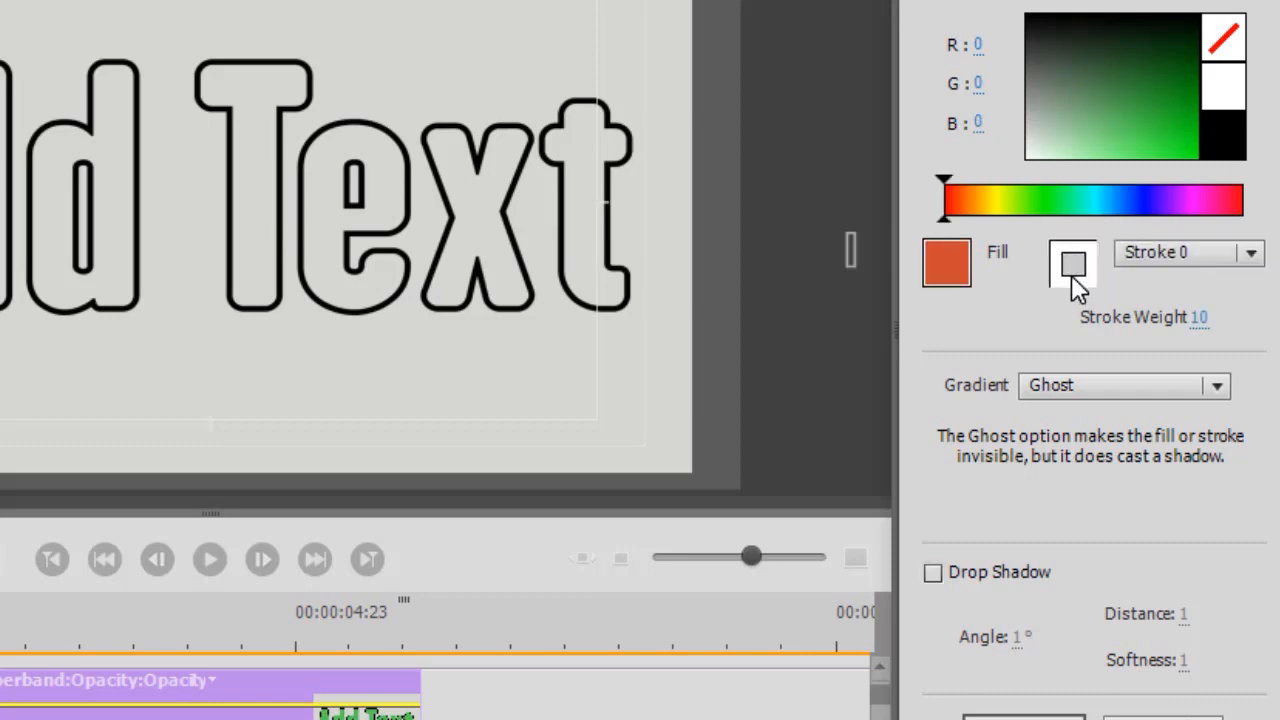
{"action": "left_click", "coordinate": [1120, 138]}
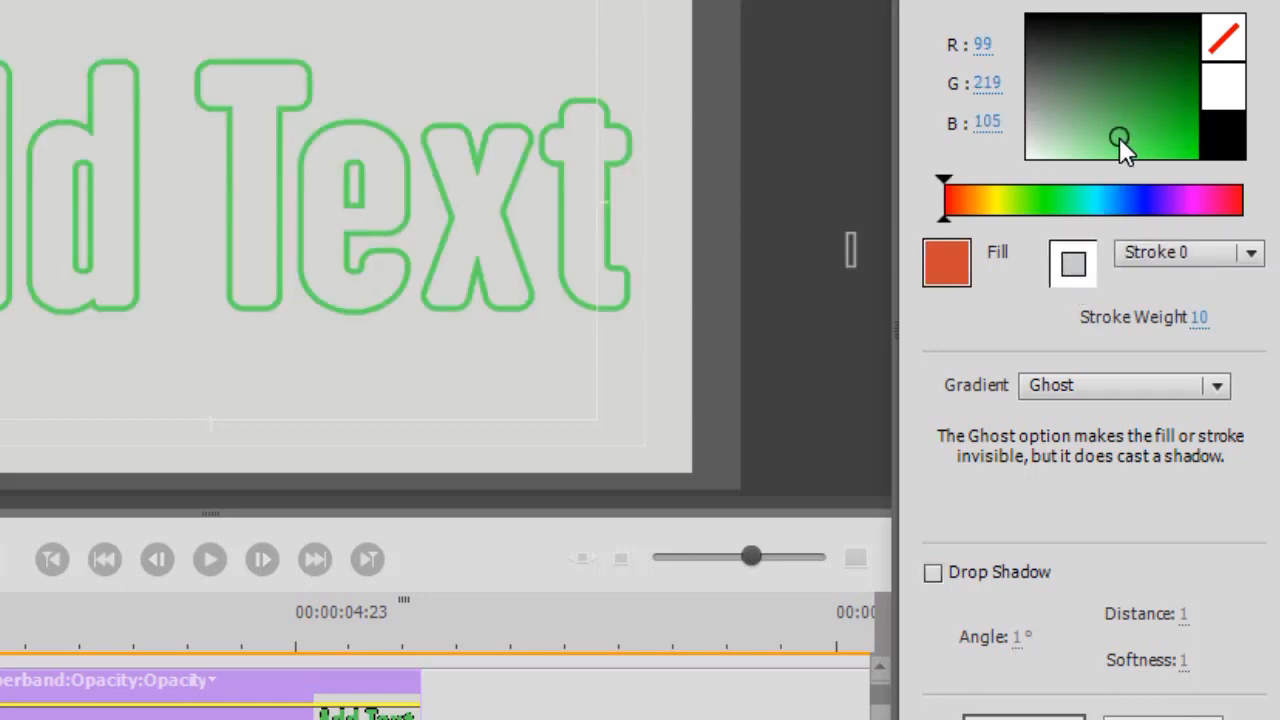
{"action": "left_click", "coordinate": [1144, 203]}
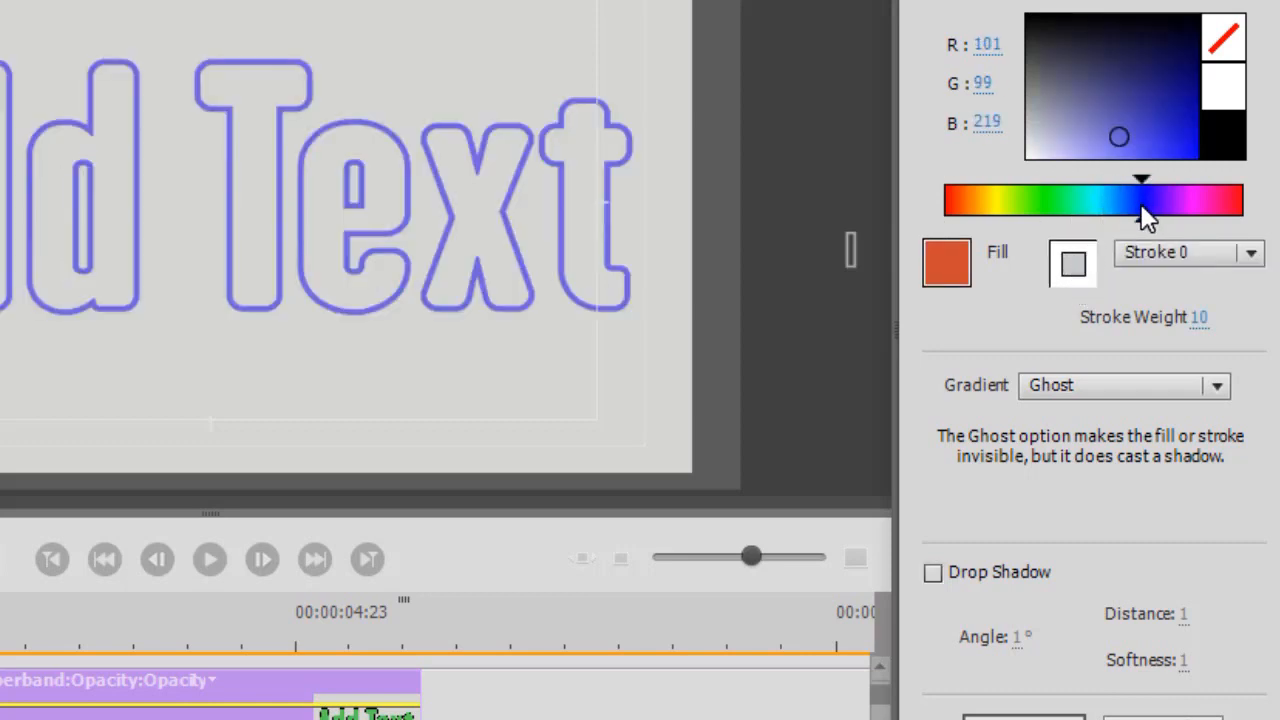